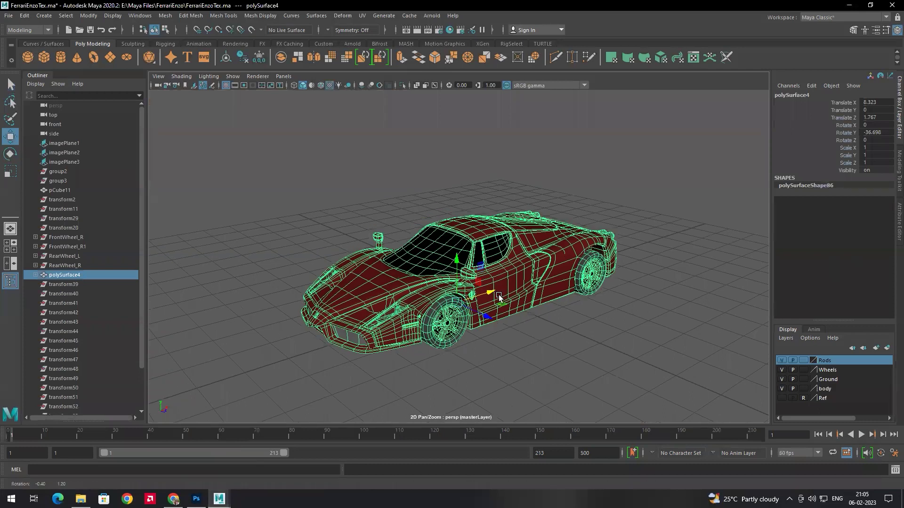
- Save and close the FerrariEnzoTex.ma scene, leaving Maya Tracks open
{"action": "mouse_move", "coordinate": [218, 499]}
{"action": "left_click", "coordinate": [372, 452]}
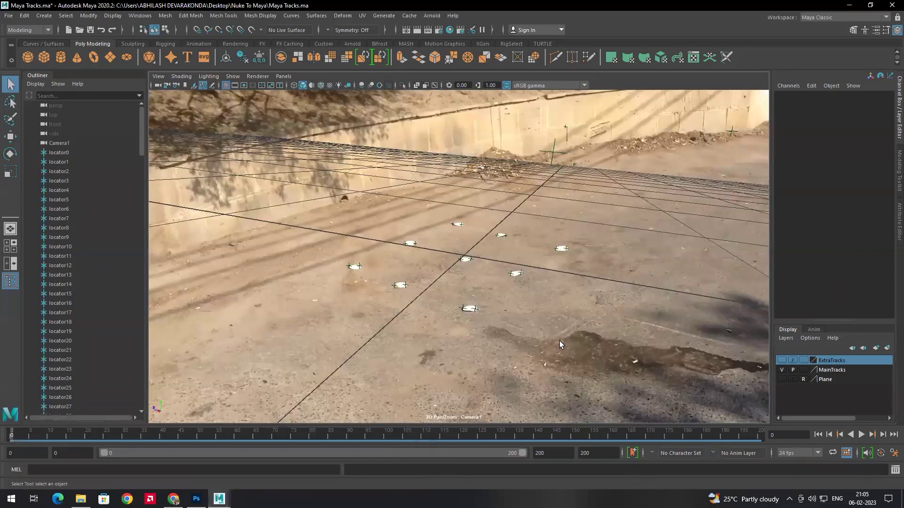
{"action": "mouse_move", "coordinate": [219, 499]}
{"action": "left_click", "coordinate": [197, 459]}
{"action": "left_click", "coordinate": [892, 5]}
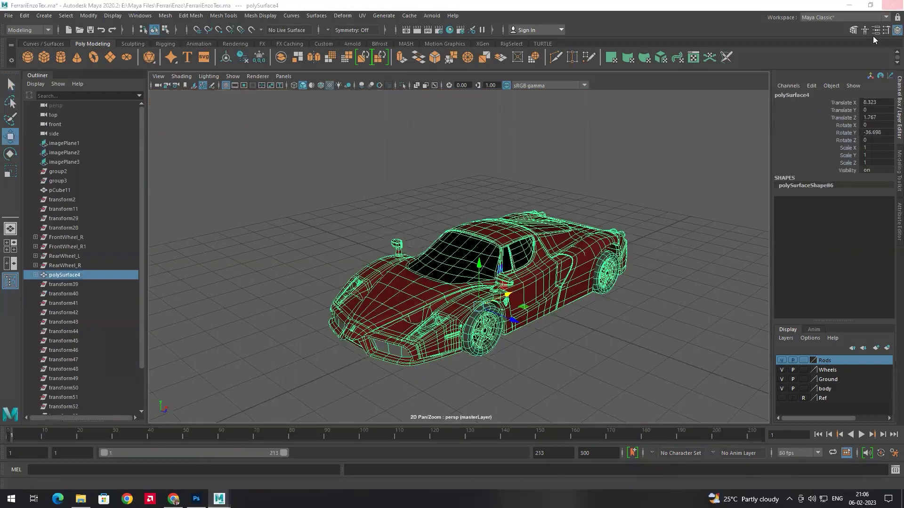
{"action": "left_click", "coordinate": [416, 253]}
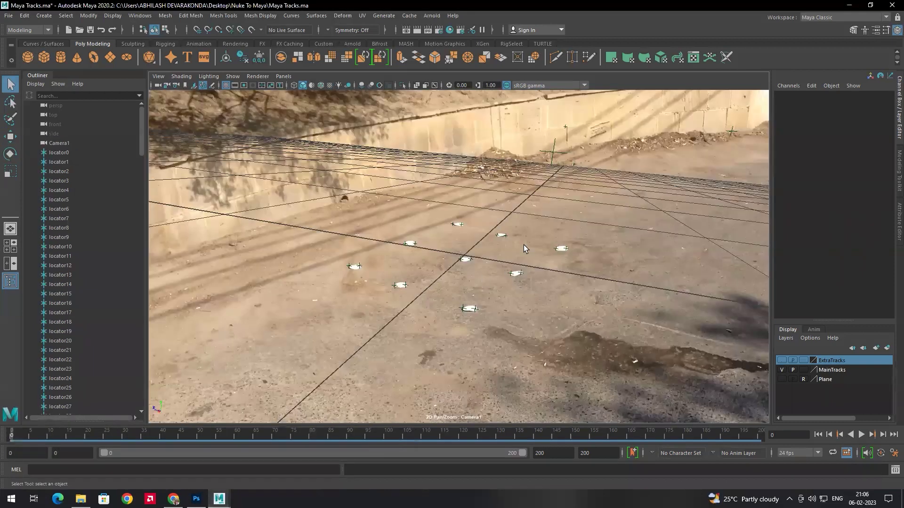
- Set the viewport to look through the persp camera instead of Camera1
{"action": "left_click", "coordinate": [283, 76]}
{"action": "mouse_move", "coordinate": [304, 86]}
{"action": "left_click", "coordinate": [389, 95]}
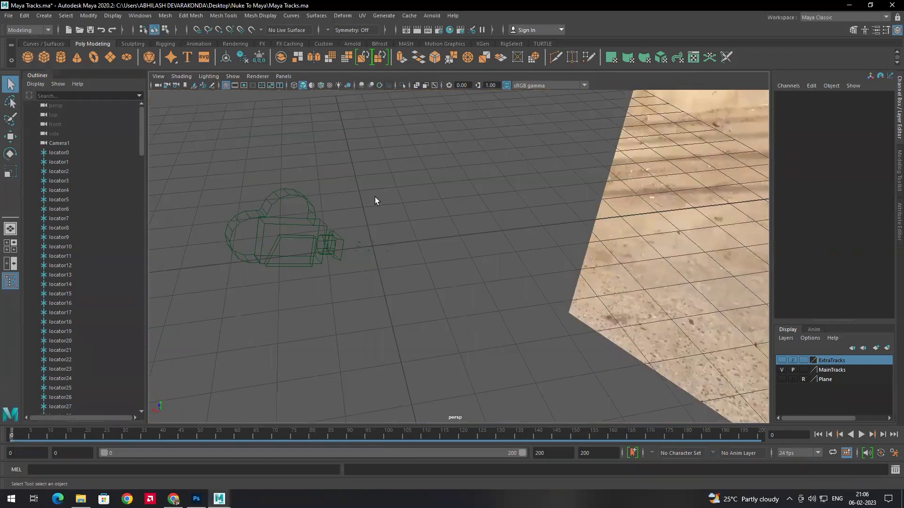
{"action": "left_click", "coordinate": [8, 16]}
- Import FerrariEnzoTex.ma from E:\Maya Files\FerrariEnzo into the tracking scene
{"action": "left_click", "coordinate": [29, 119]}
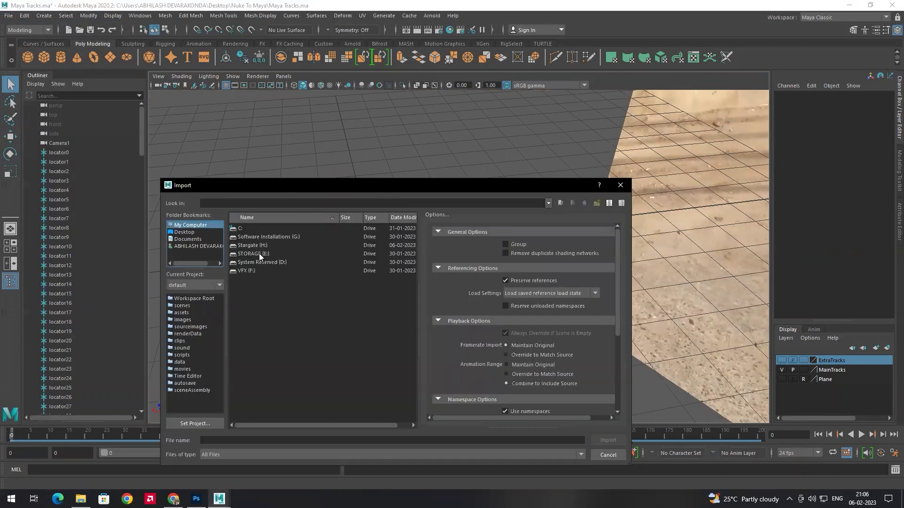
{"action": "double_click", "coordinate": [263, 253]}
{"action": "left_click", "coordinate": [276, 236]}
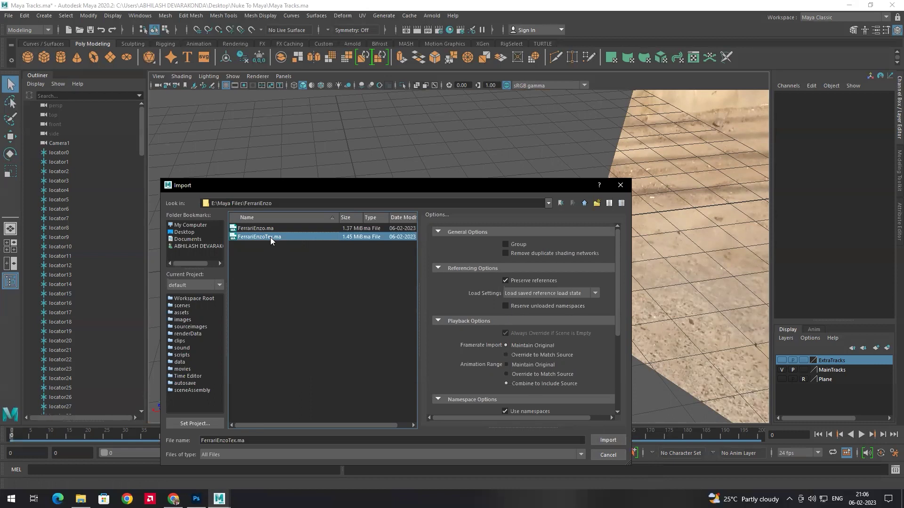
{"action": "double_click", "coordinate": [271, 237]}
{"action": "left_click_drag", "start_coordinate": [387, 243], "coordinate": [457, 252], "text": "alt"}
- Select the Ferrari body, turn it to about Rotate Y 150 and slide it along X
{"action": "left_click", "coordinate": [451, 253]}
{"action": "key", "text": "w"}
{"action": "key", "text": "r"}
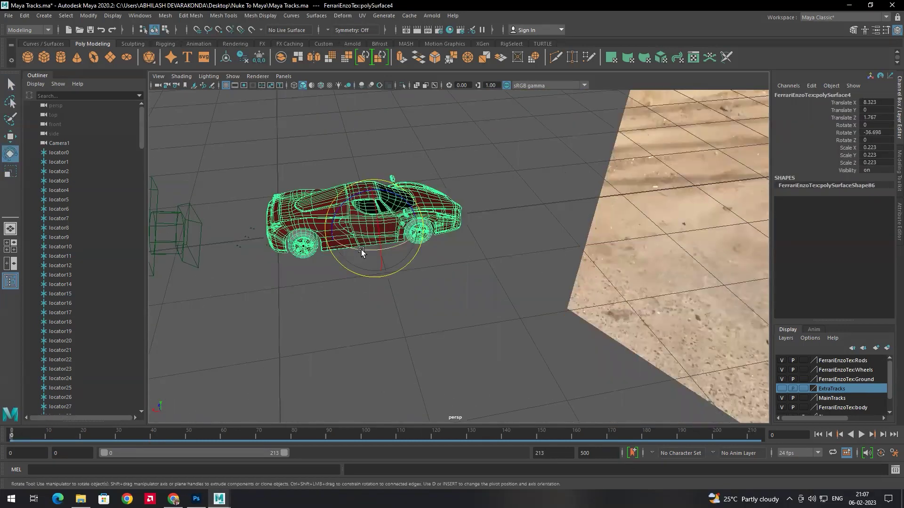
{"action": "left_click_drag", "start_coordinate": [361, 253], "coordinate": [462, 221]}
{"action": "left_click_drag", "start_coordinate": [462, 221], "coordinate": [345, 221], "text": "alt"}
{"action": "key", "text": "w"}
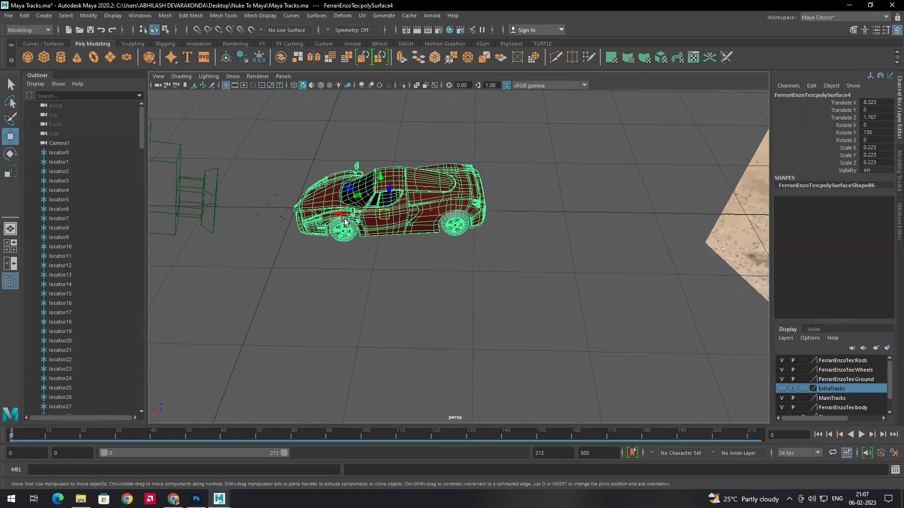
{"action": "left_click_drag", "start_coordinate": [340, 214], "coordinate": [388, 213]}
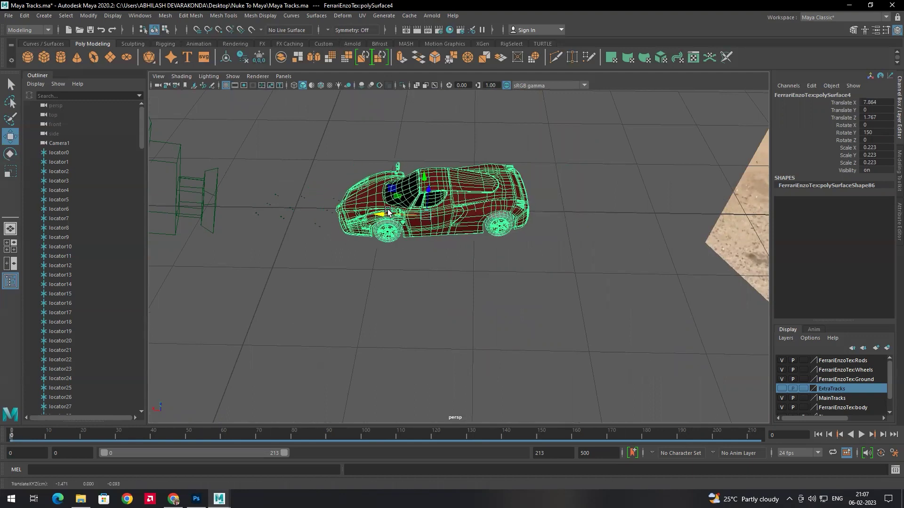
- Undo a slight extra rotation, then scale the car uniformly to 0.24
{"action": "key", "text": "r"}
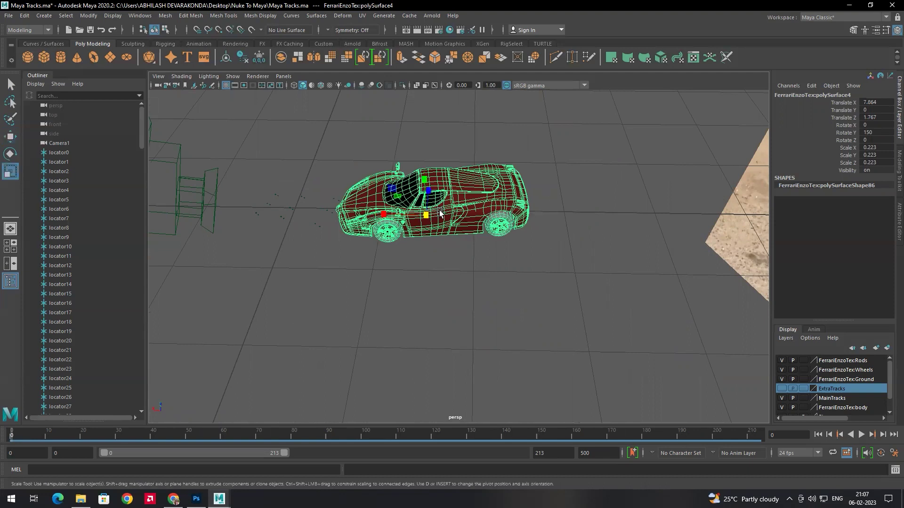
{"action": "key", "text": "e"}
{"action": "left_click_drag", "start_coordinate": [439, 235], "coordinate": [446, 231]}
{"action": "key", "text": "ctrl+z"}
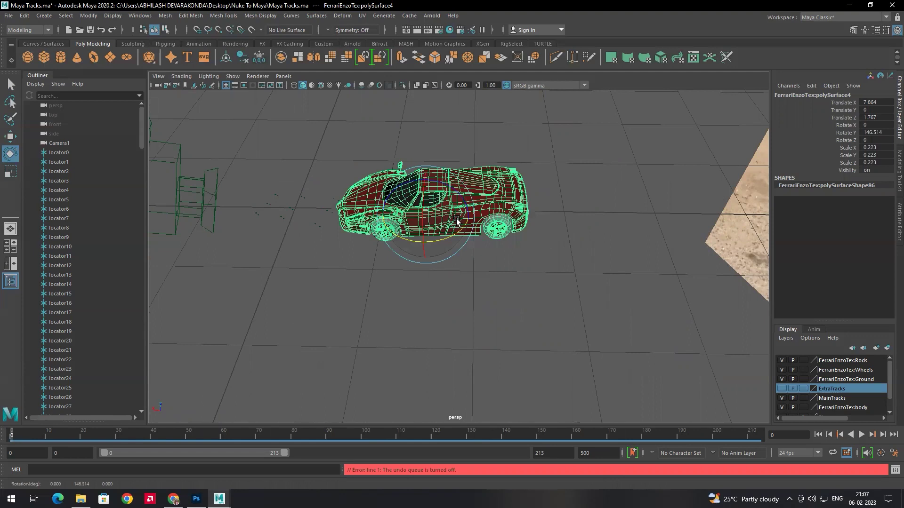
{"action": "key", "text": "r"}
{"action": "left_click_drag", "start_coordinate": [426, 218], "coordinate": [438, 239]}
{"action": "key", "text": "w"}
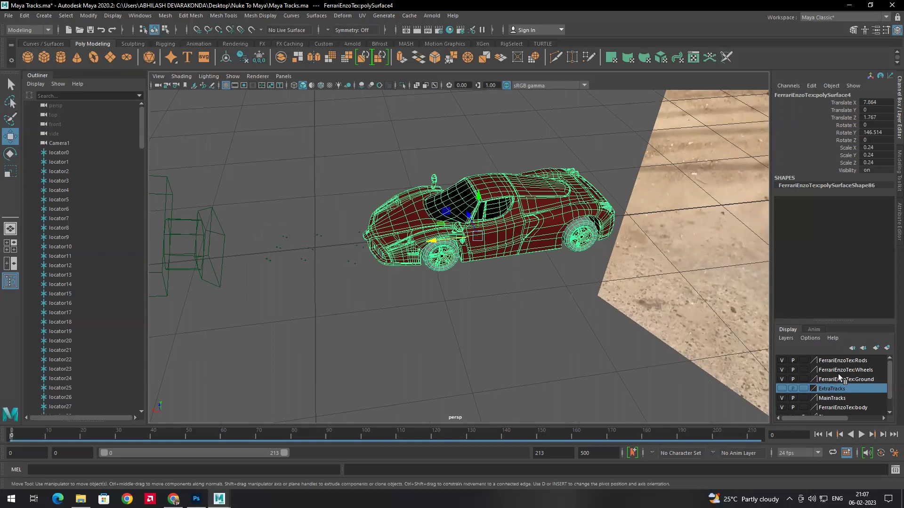
{"action": "scroll", "coordinate": [839, 376], "scroll_direction": "down", "scroll_amount": 2}
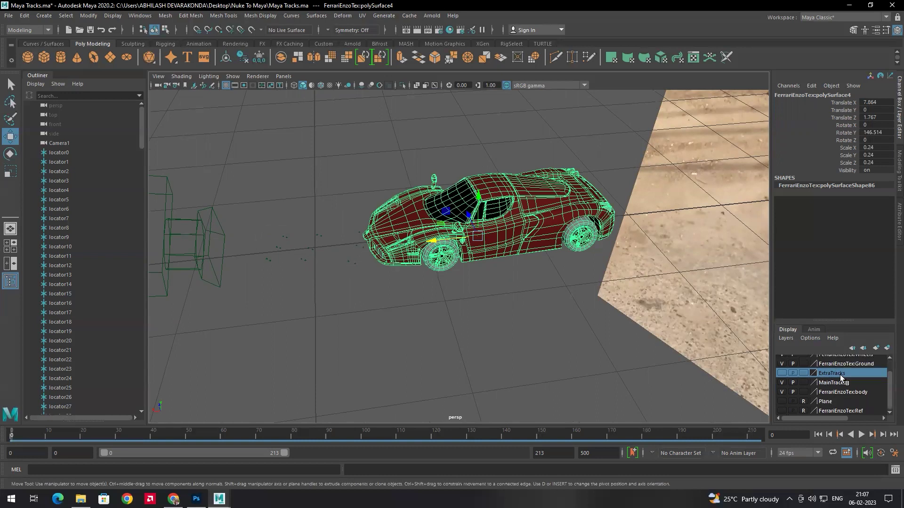
- Show the Plane layer, shrink the car to 0.108 and slide it along X onto the plane
{"action": "left_click", "coordinate": [781, 402]}
{"action": "left_click_drag", "start_coordinate": [523, 303], "coordinate": [487, 290], "text": "alt"}
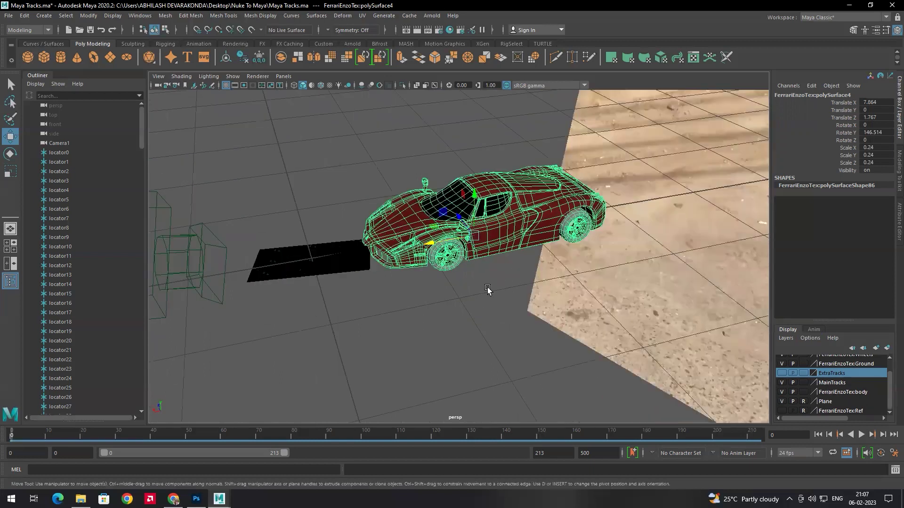
{"action": "left_click", "coordinate": [495, 295]}
{"action": "left_click", "coordinate": [494, 244]}
{"action": "key", "text": "r"}
{"action": "left_click_drag", "start_coordinate": [478, 232], "coordinate": [329, 292]}
{"action": "key", "text": "w"}
{"action": "left_click_drag", "start_coordinate": [240, 310], "coordinate": [413, 285]}
- Enable undo in Preferences > Undo and save the preferences
{"action": "key", "text": "e"}
{"action": "key", "text": "ctrl+z"}
{"action": "left_click", "coordinate": [24, 15]}
{"action": "left_click", "coordinate": [198, 137]}
{"action": "left_click", "coordinate": [203, 303]}
{"action": "left_click", "coordinate": [263, 315]}
- Tilt the car to sit flat on the plane, at rotation 3.852, 127.82, -1.099
{"action": "key", "text": "r"}
{"action": "key", "text": "e"}
{"action": "left_click_drag", "start_coordinate": [416, 274], "coordinate": [453, 275]}
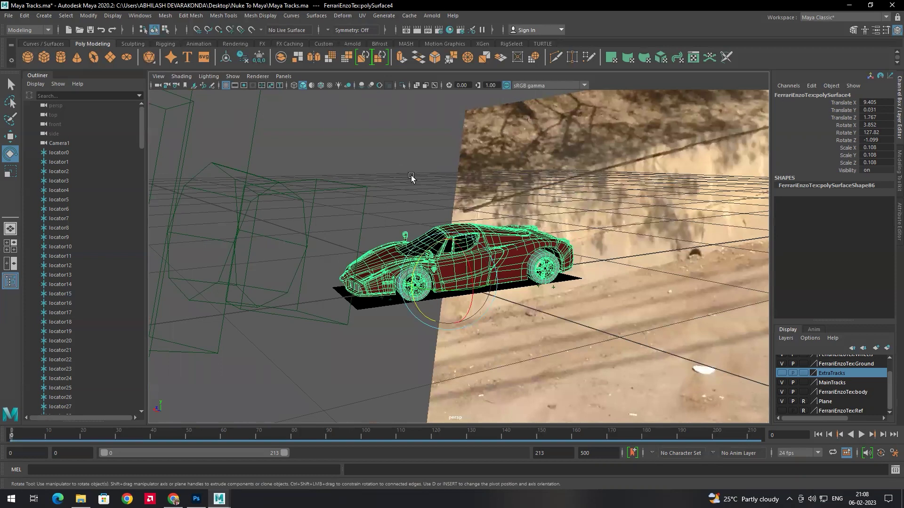
{"action": "left_click", "coordinate": [283, 77]}
- Through Camera1, hide the ground plane and rotate the car to match the road
{"action": "mouse_move", "coordinate": [322, 89]}
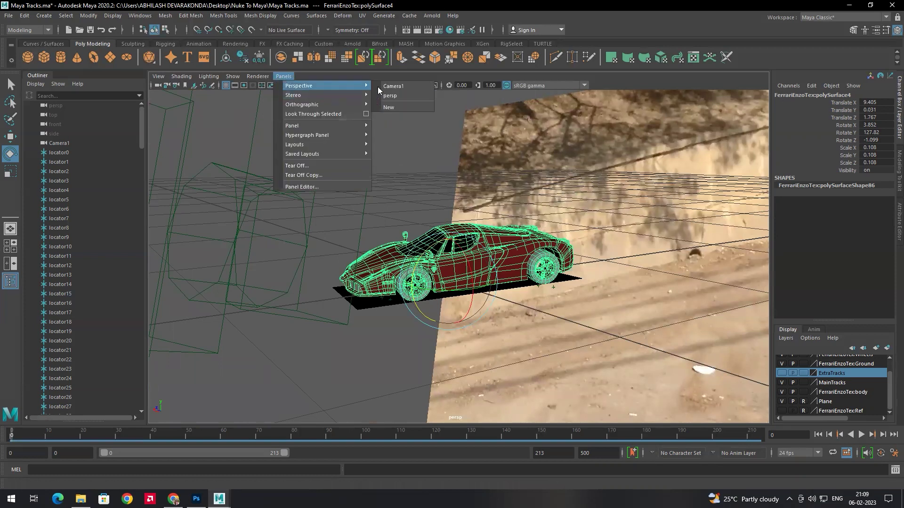
{"action": "left_click", "coordinate": [401, 86]}
{"action": "left_click_drag", "start_coordinate": [528, 235], "coordinate": [487, 365]}
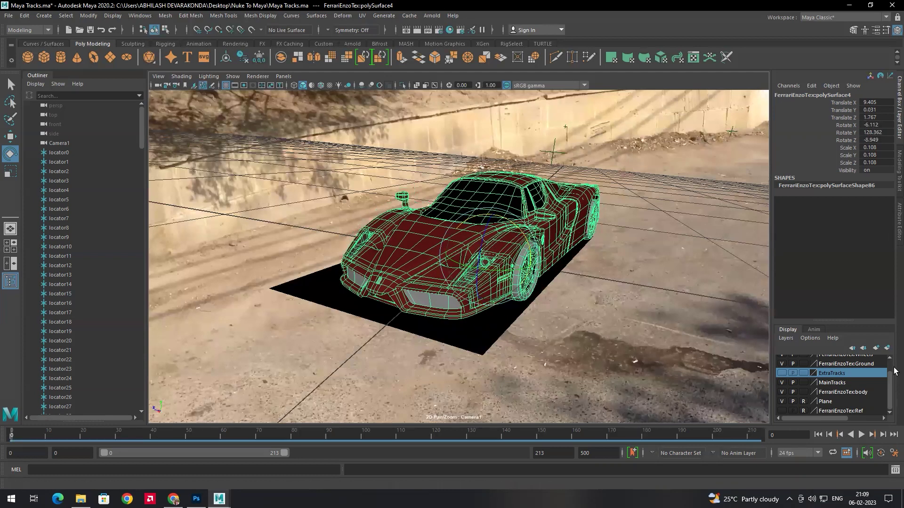
{"action": "left_click", "coordinate": [782, 402]}
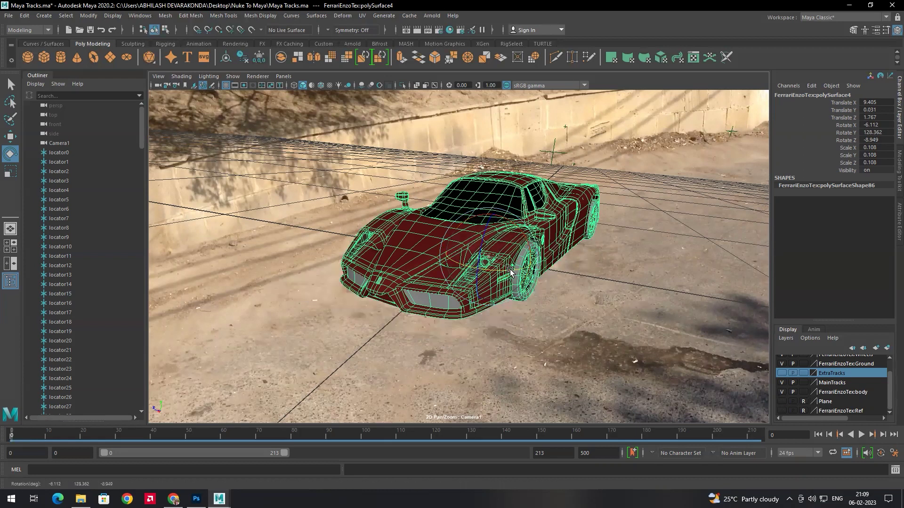
{"action": "left_click_drag", "start_coordinate": [510, 272], "coordinate": [504, 276]}
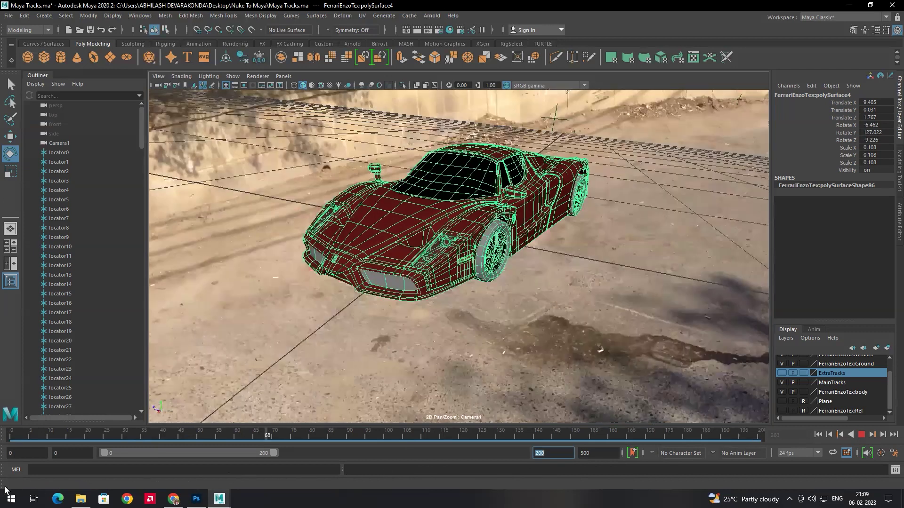
- Play the footage to check alignment, then enlarge the car to 0.112 scale
{"action": "left_click", "coordinate": [204, 437]}
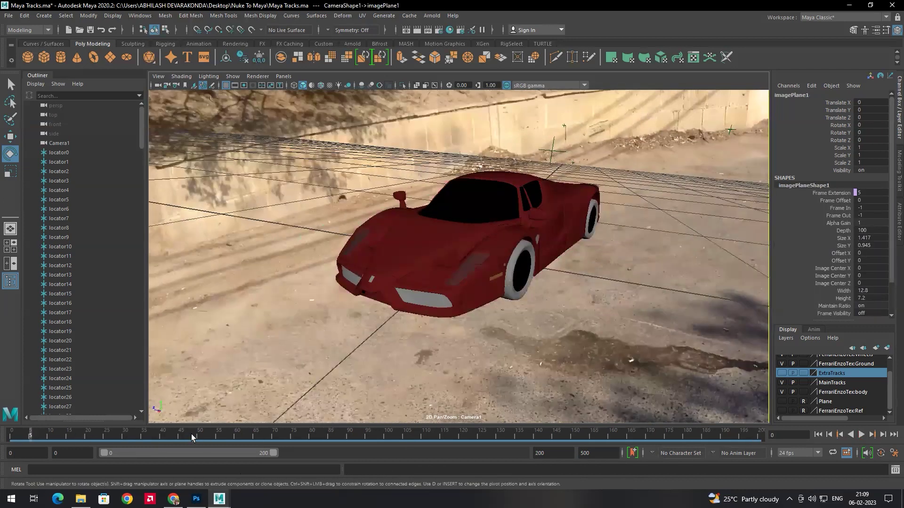
{"action": "key", "text": "alt+v"}
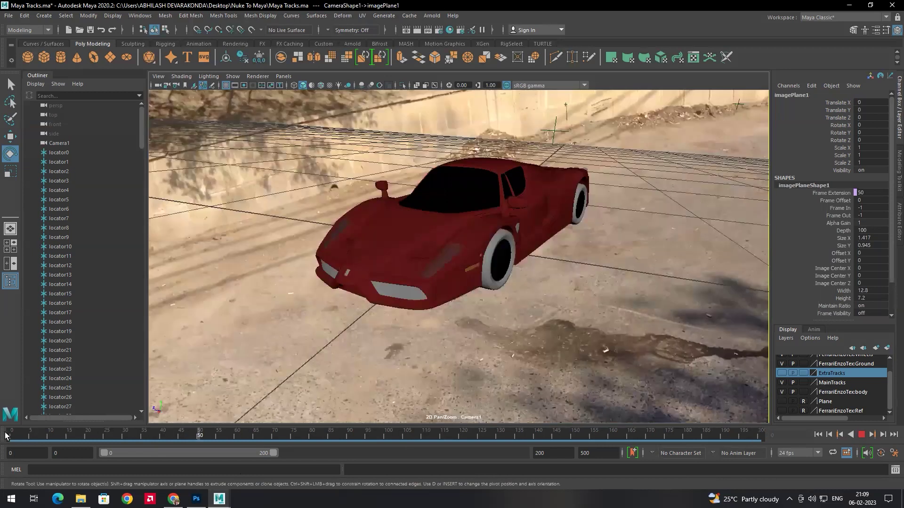
{"action": "left_click", "coordinate": [6, 435]}
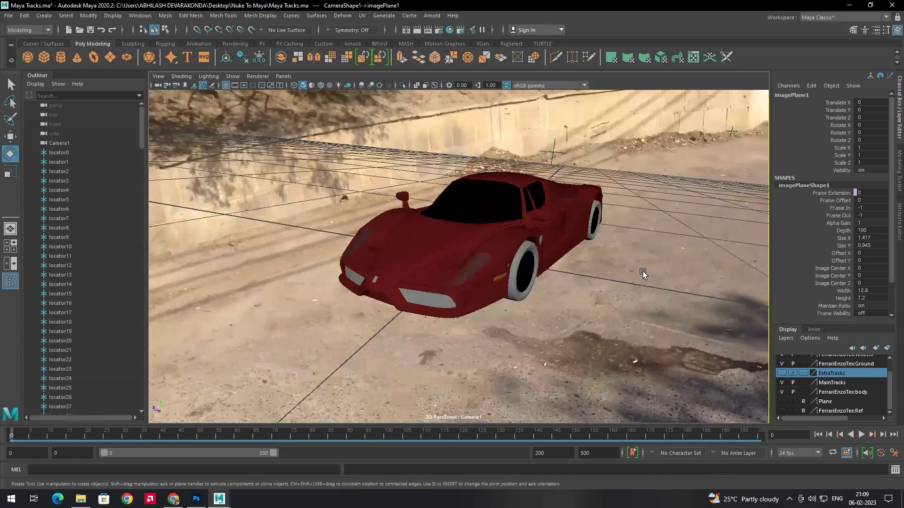
{"action": "left_click", "coordinate": [486, 282]}
{"action": "key", "text": "r"}
{"action": "left_click_drag", "start_coordinate": [490, 256], "coordinate": [513, 259]}
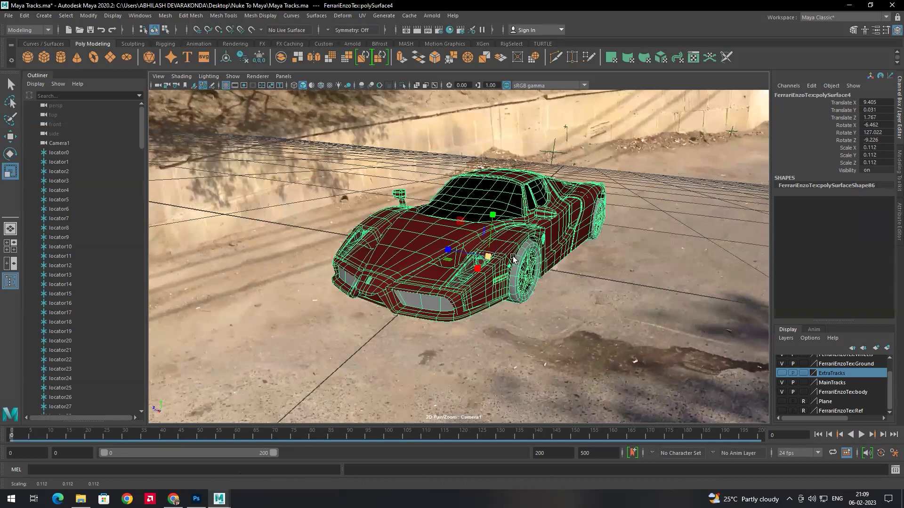
{"action": "key", "text": "w"}
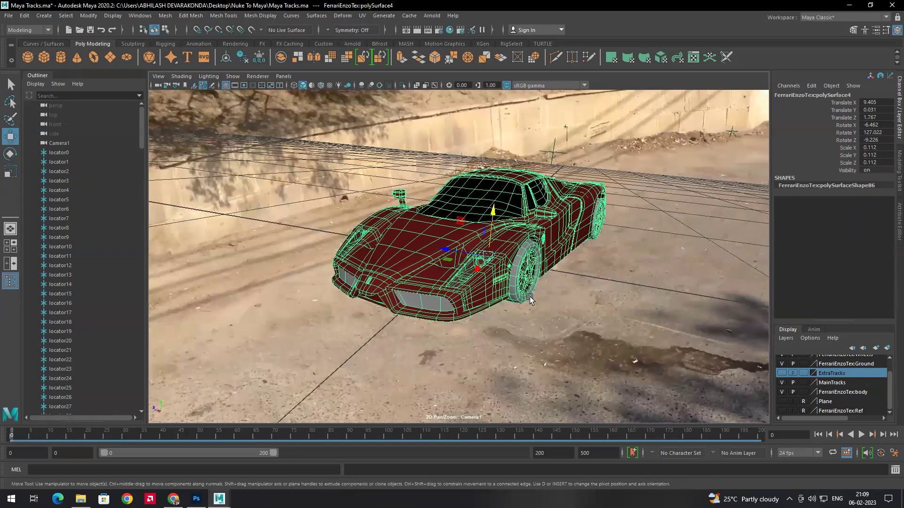
{"action": "left_click", "coordinate": [283, 76]}
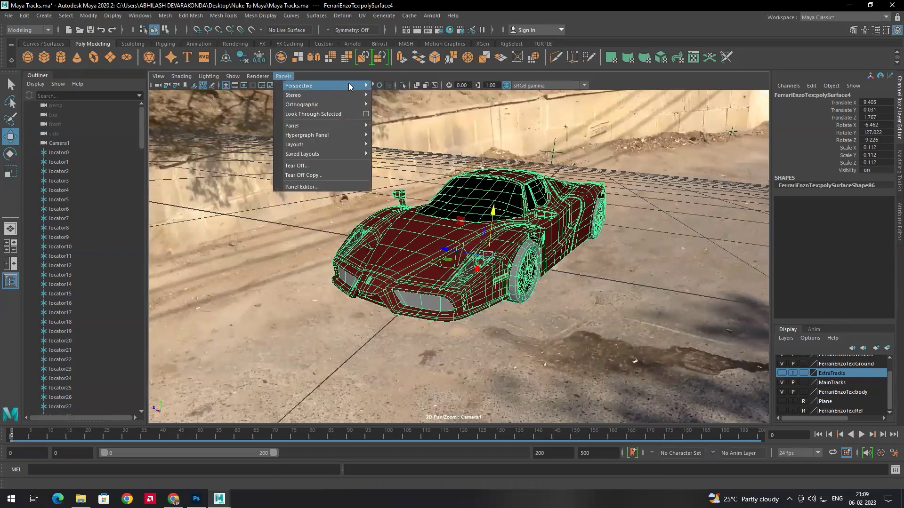
- From the persp view, tilt the car slightly around its Z axis
{"action": "left_click", "coordinate": [399, 96]}
{"action": "left_click_drag", "start_coordinate": [525, 205], "coordinate": [503, 253], "text": "alt"}
{"action": "scroll", "coordinate": [502, 267], "scroll_direction": "up", "scroll_amount": 2}
{"action": "key", "text": "e"}
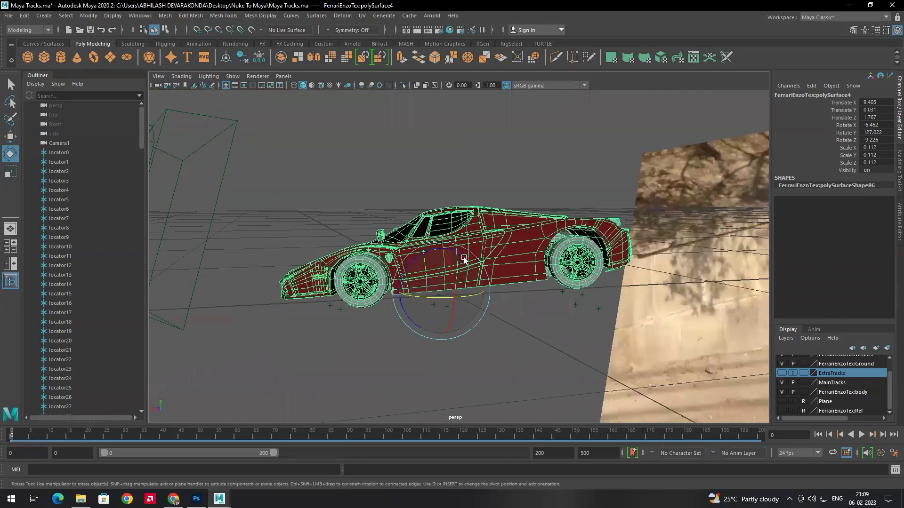
{"action": "left_click_drag", "start_coordinate": [410, 263], "coordinate": [411, 264]}
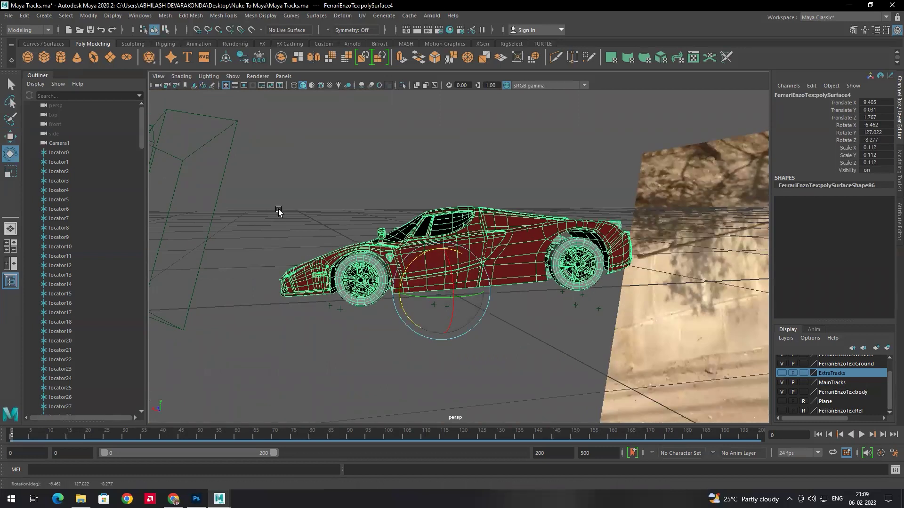
- Look through Camera1 in textured shaded display (6) and select the image plane
{"action": "left_click", "coordinate": [284, 76]}
{"action": "mouse_move", "coordinate": [307, 87]}
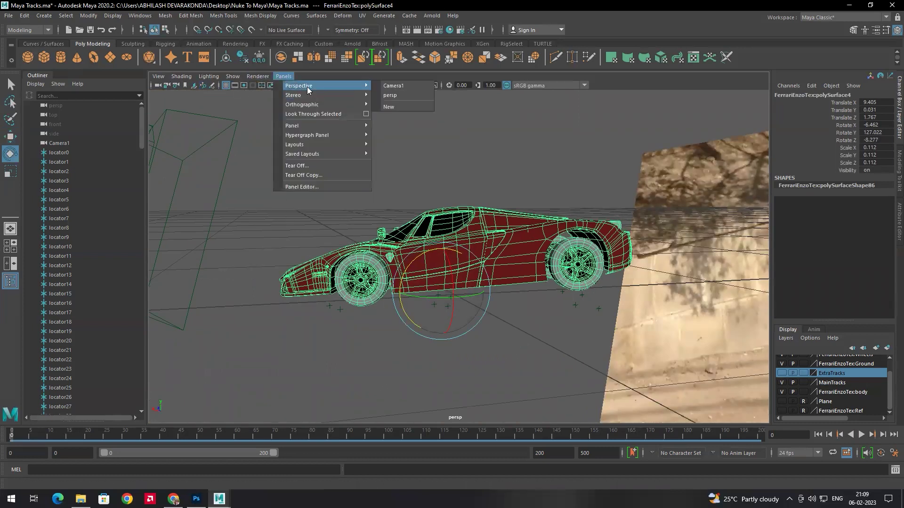
{"action": "left_click", "coordinate": [398, 85]}
{"action": "left_click", "coordinate": [506, 267]}
{"action": "key", "text": "6"}
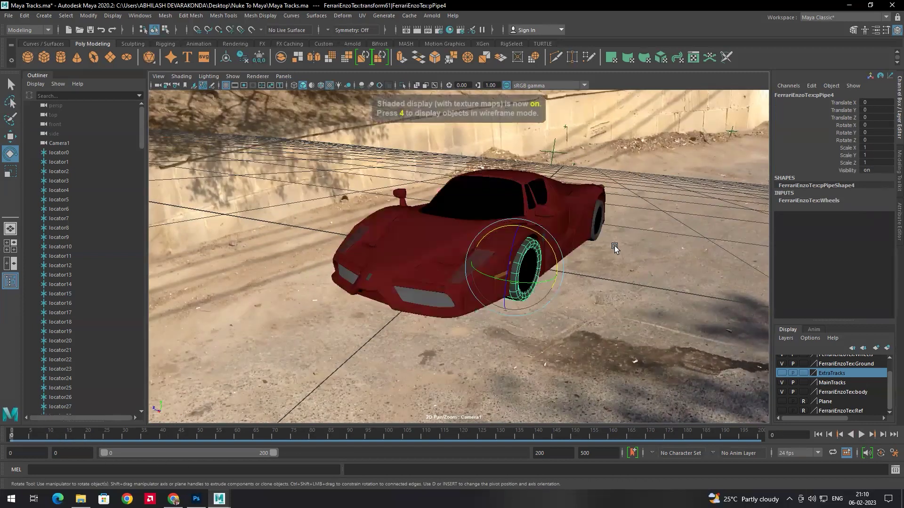
{"action": "left_click", "coordinate": [618, 247]}
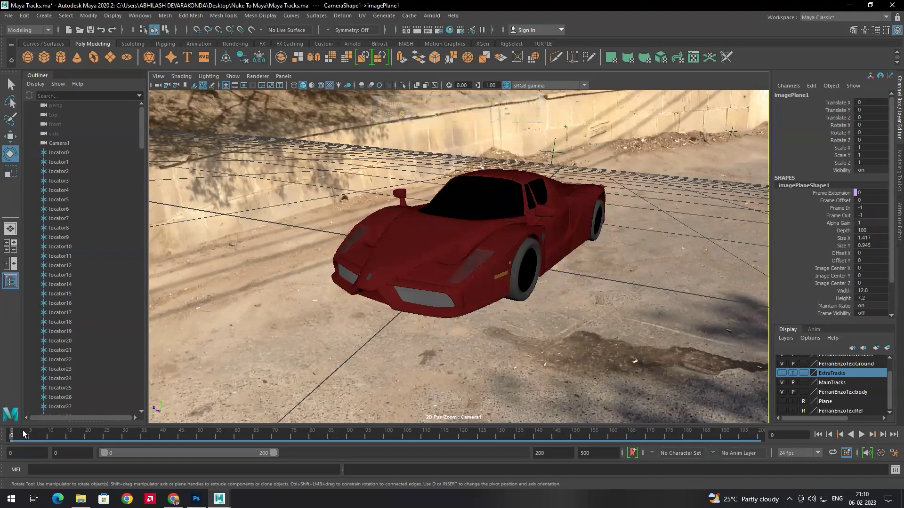
{"action": "left_click", "coordinate": [417, 29]}
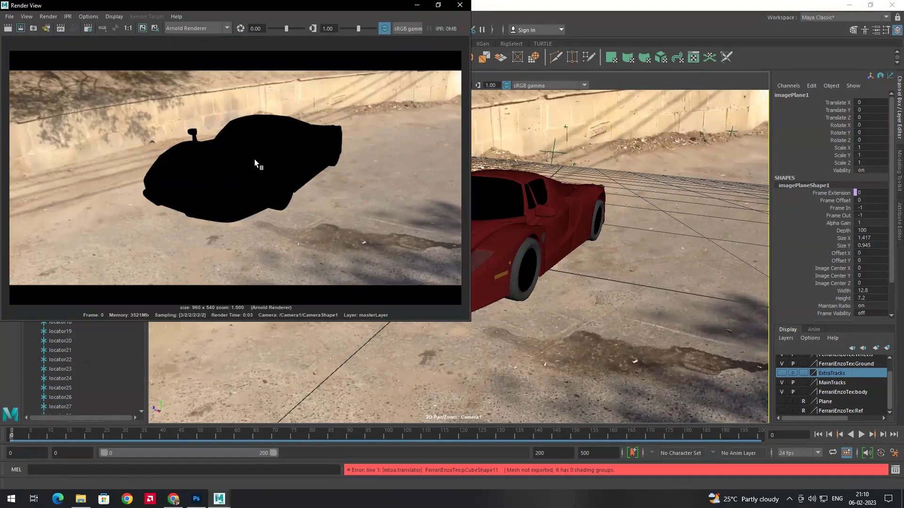
- Close the Render View and look through persp, orbiting around the Ferrari and image plane
{"action": "left_click", "coordinate": [460, 4]}
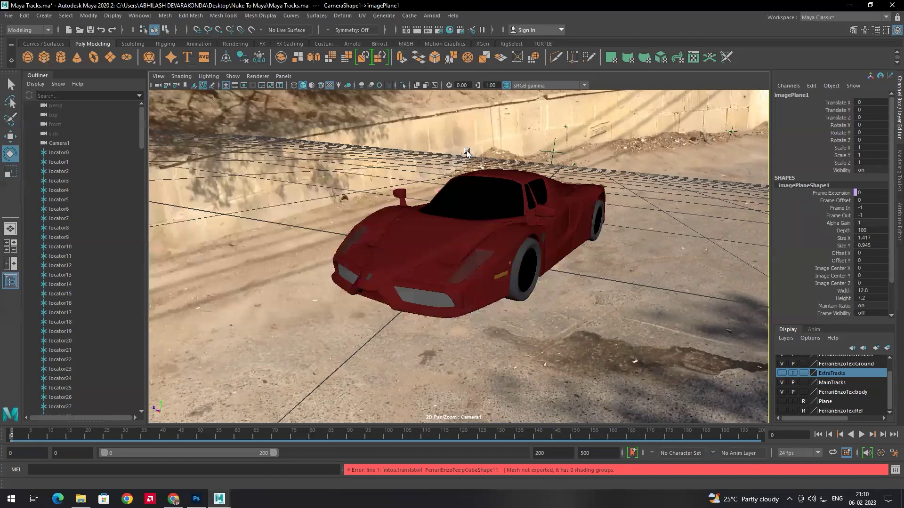
{"action": "left_click", "coordinate": [283, 76]}
{"action": "mouse_move", "coordinate": [364, 85]}
{"action": "left_click", "coordinate": [389, 95]}
{"action": "left_click_drag", "start_coordinate": [464, 200], "coordinate": [466, 224], "text": "alt"}
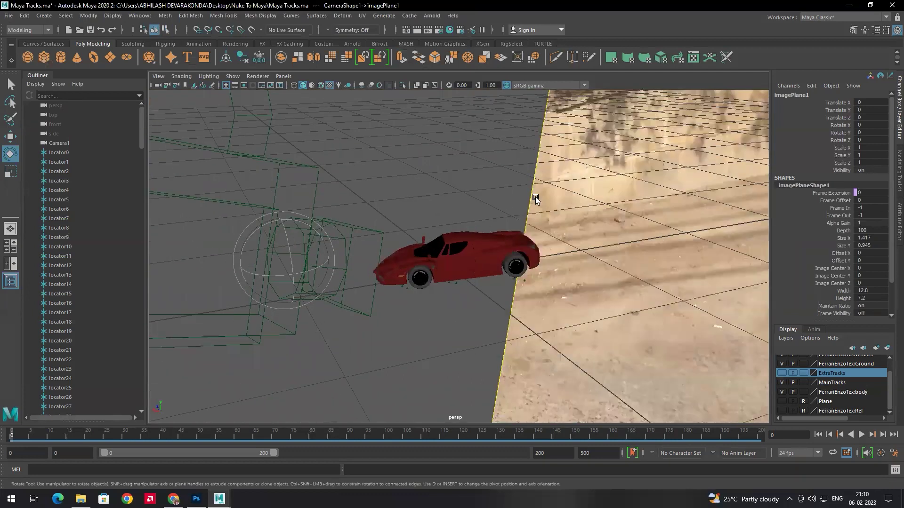
{"action": "left_click_drag", "start_coordinate": [537, 200], "coordinate": [630, 162], "text": "alt"}
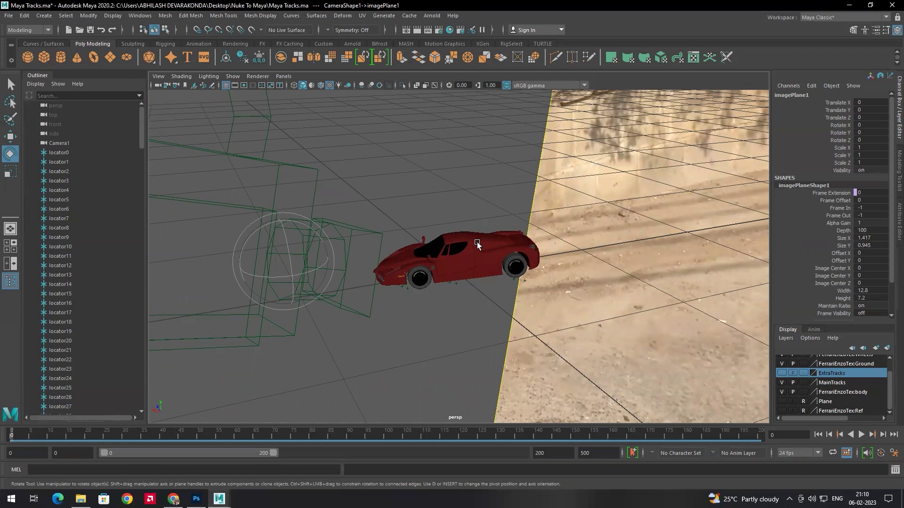
{"action": "left_click", "coordinate": [477, 244]}
{"action": "left_click", "coordinate": [461, 197]}
{"action": "left_click_drag", "start_coordinate": [462, 218], "coordinate": [464, 228], "text": "alt"}
{"action": "left_click", "coordinate": [432, 15]}
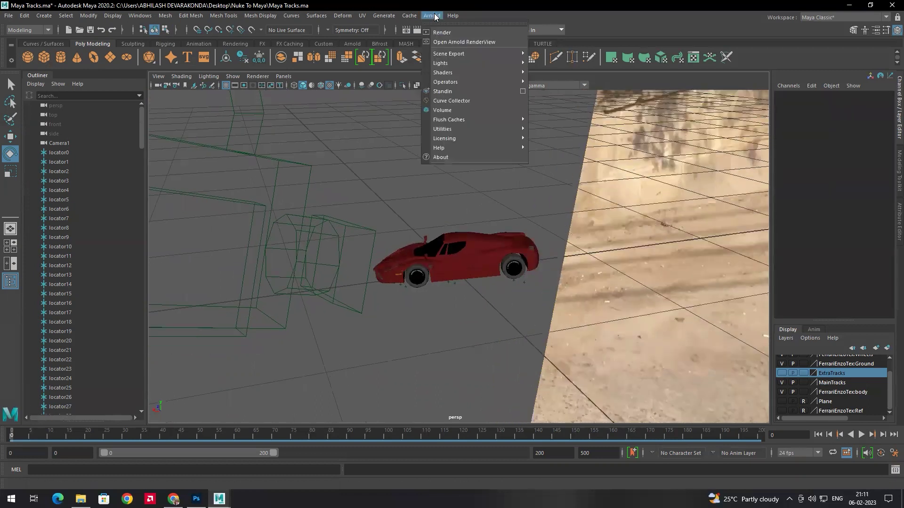
- Create the Arnold skydome light aiSkyDomeLight1 and return the viewport to Camera1
{"action": "mouse_move", "coordinate": [455, 62]}
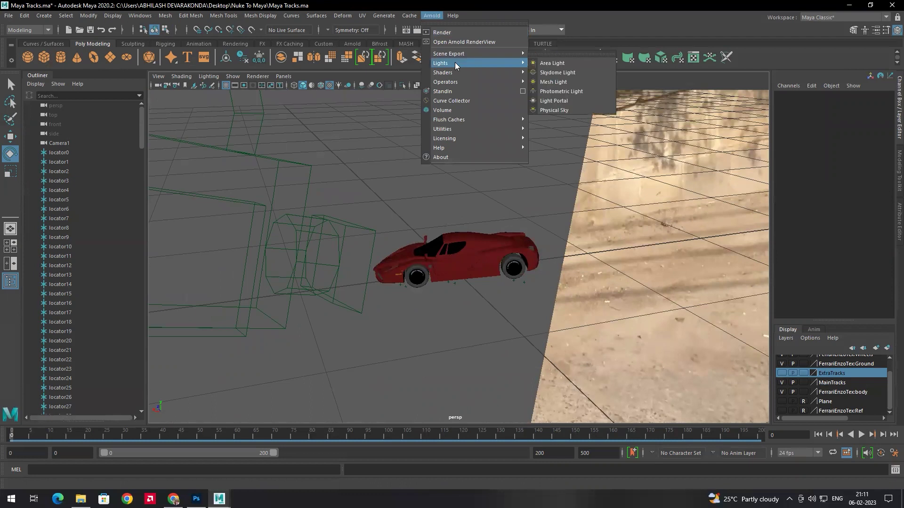
{"action": "left_click", "coordinate": [566, 73]}
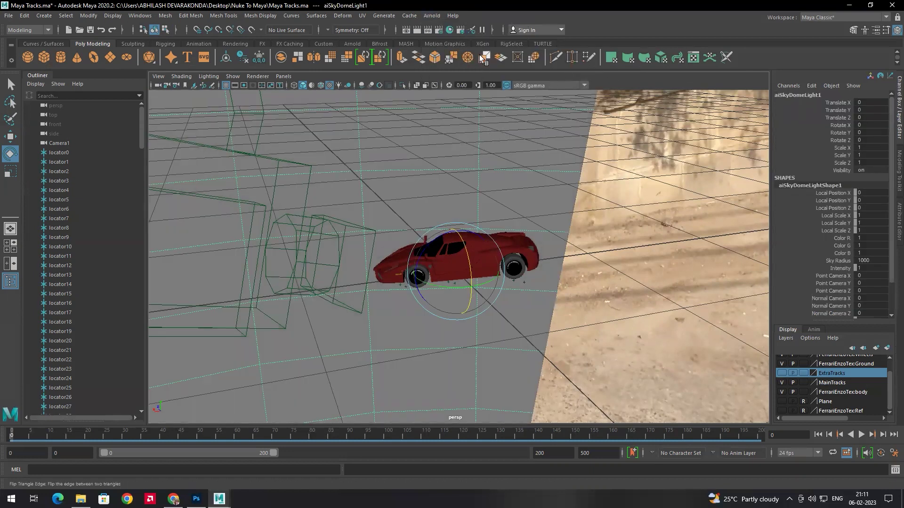
{"action": "left_click", "coordinate": [284, 76]}
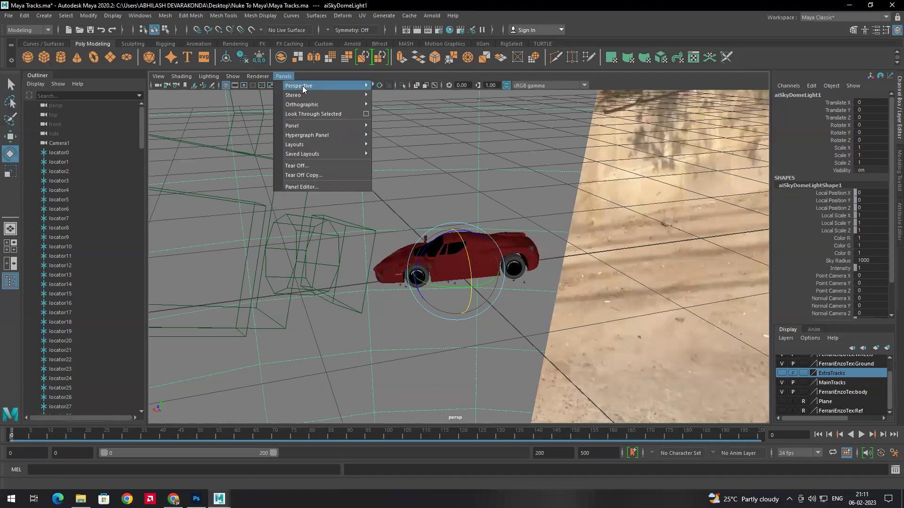
{"action": "mouse_move", "coordinate": [302, 87]}
{"action": "left_click", "coordinate": [405, 86]}
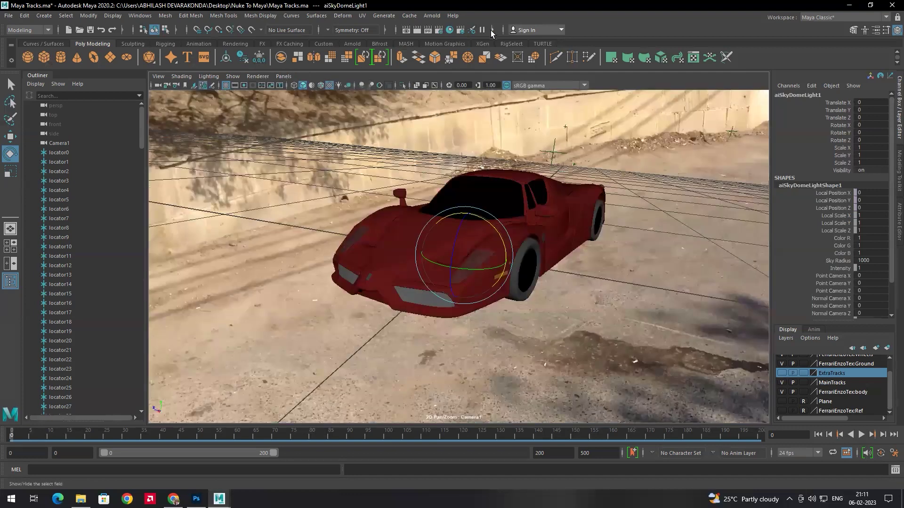
- Render the Camera1 frame with Arnold, inspect the evenly lit Ferrari, then close Render View
{"action": "left_click", "coordinate": [417, 29]}
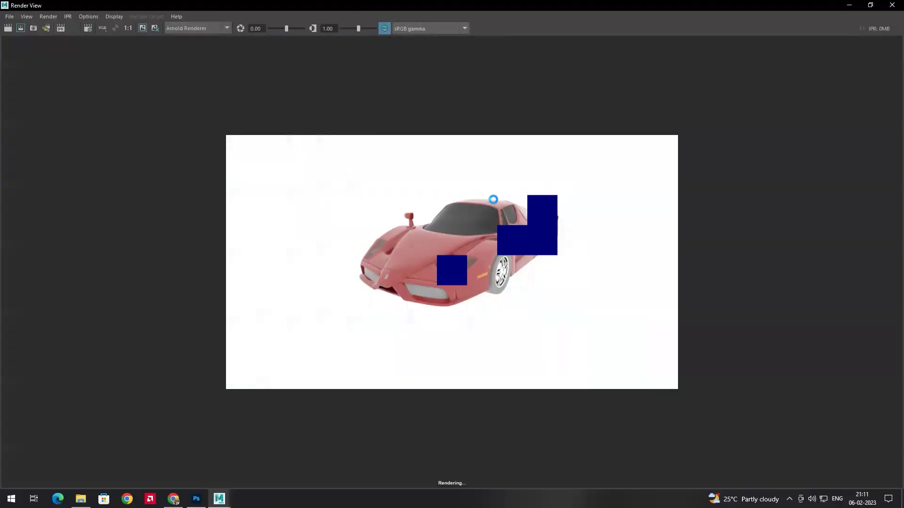
{"action": "scroll", "coordinate": [485, 218], "scroll_direction": "up", "scroll_amount": 2}
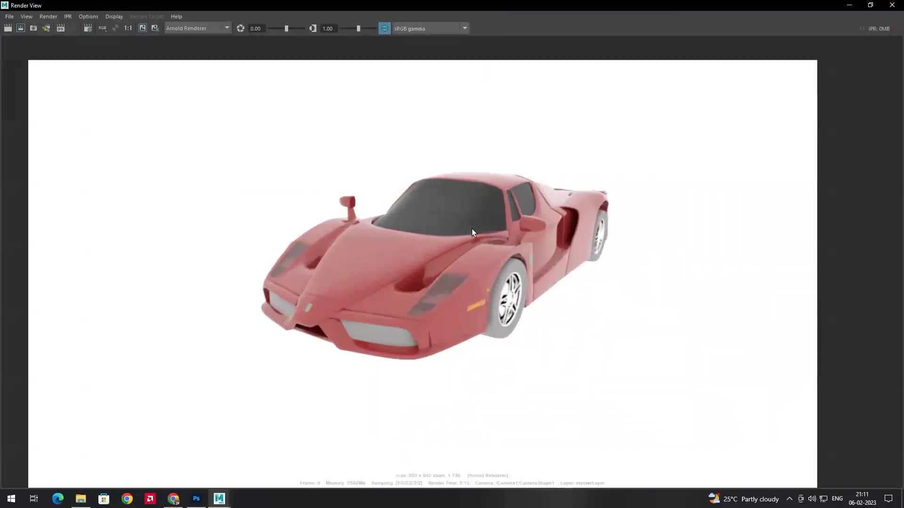
{"action": "scroll", "coordinate": [465, 224], "scroll_direction": "down", "scroll_amount": 1}
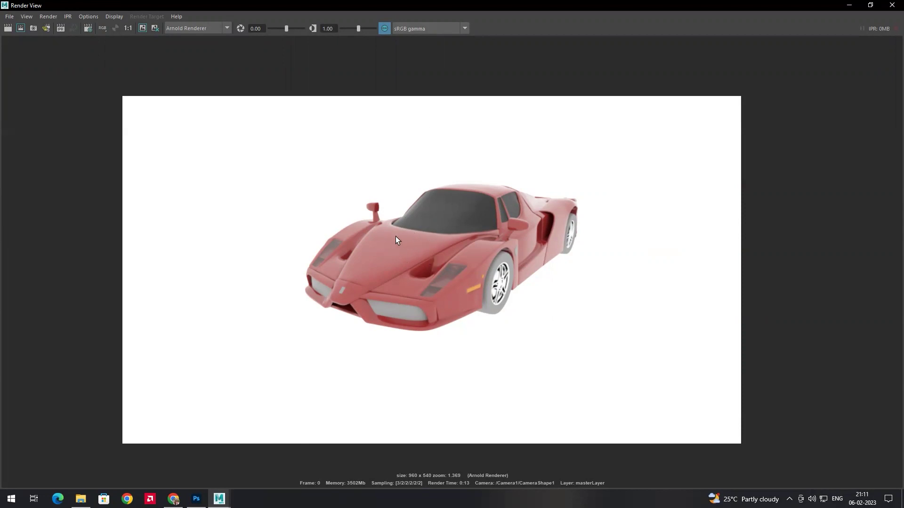
{"action": "left_click", "coordinate": [892, 5]}
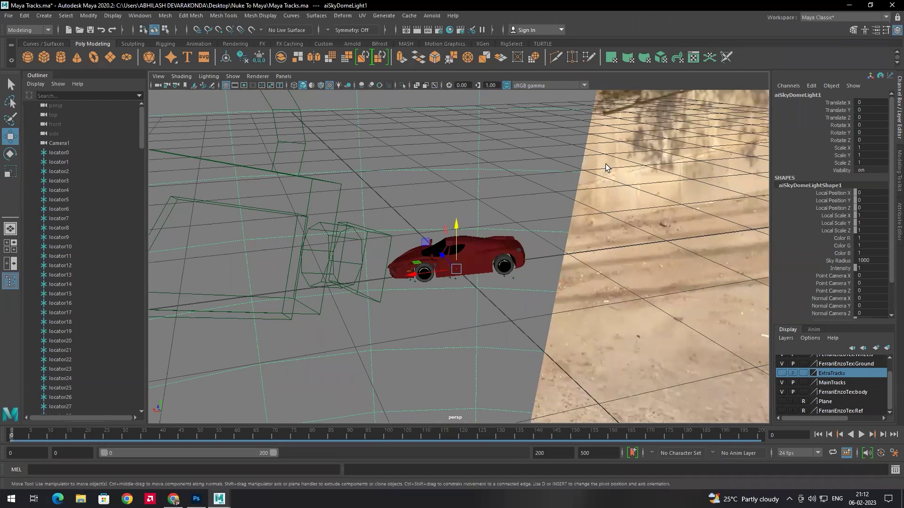
- Map a new File texture node (file1) onto the skydome Color and browse for its image
{"action": "left_click", "coordinate": [896, 219]}
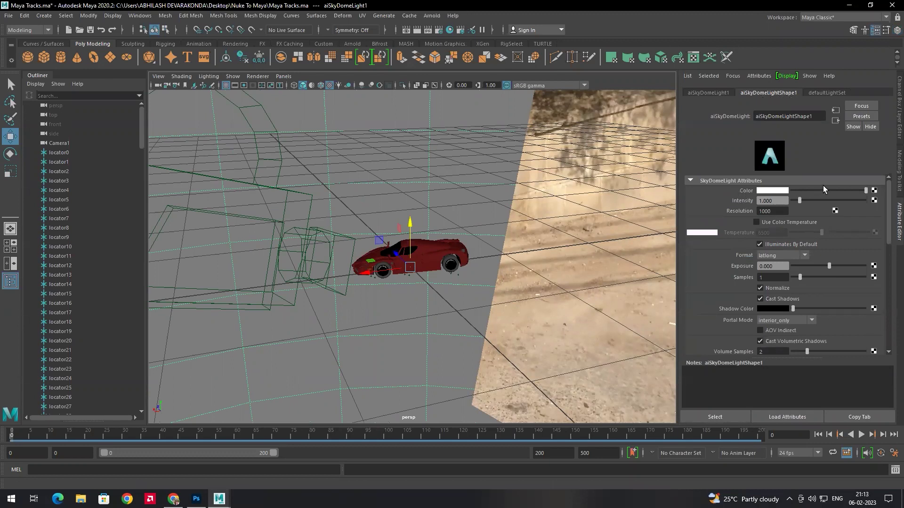
{"action": "left_click", "coordinate": [874, 191]}
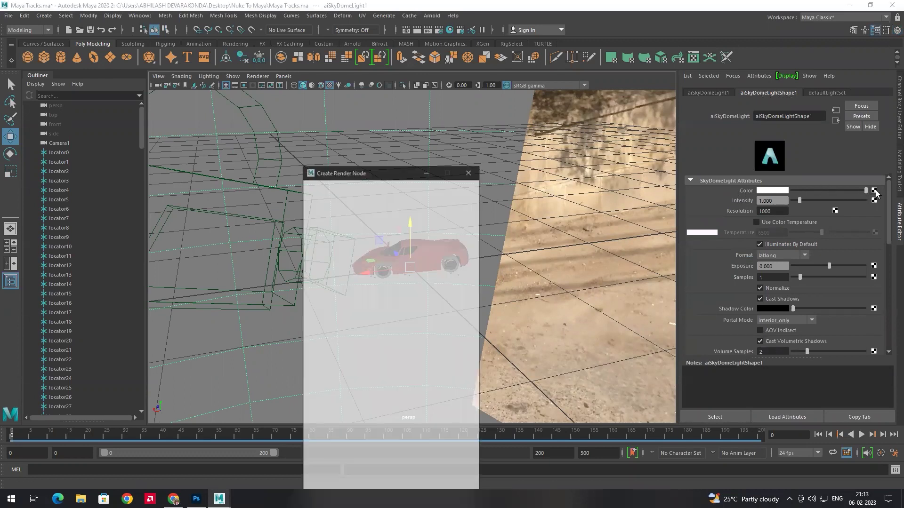
{"action": "left_click", "coordinate": [388, 247]}
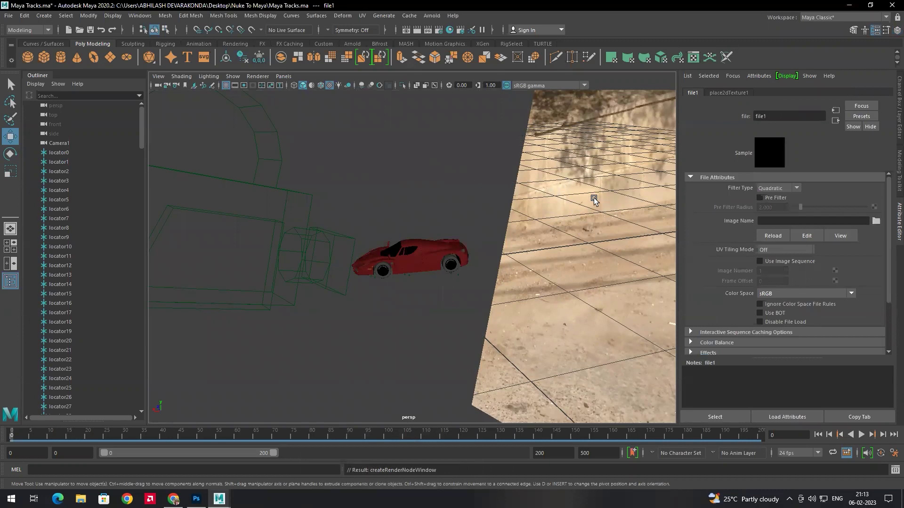
{"action": "left_click", "coordinate": [876, 221]}
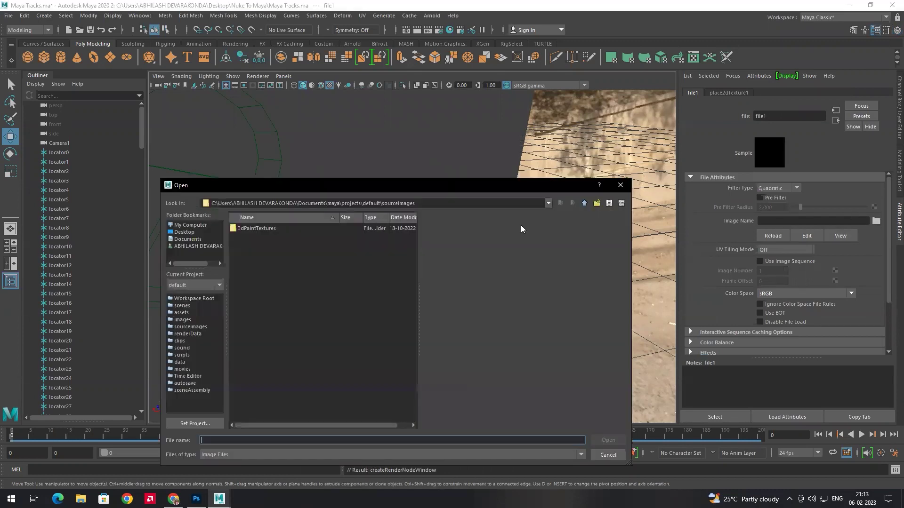
- Load 'footages for camera tracking0000.tif' from E:\NukeFiles\CamTrackFootage as the skydome texture and view the dome
{"action": "left_click", "coordinate": [213, 227]}
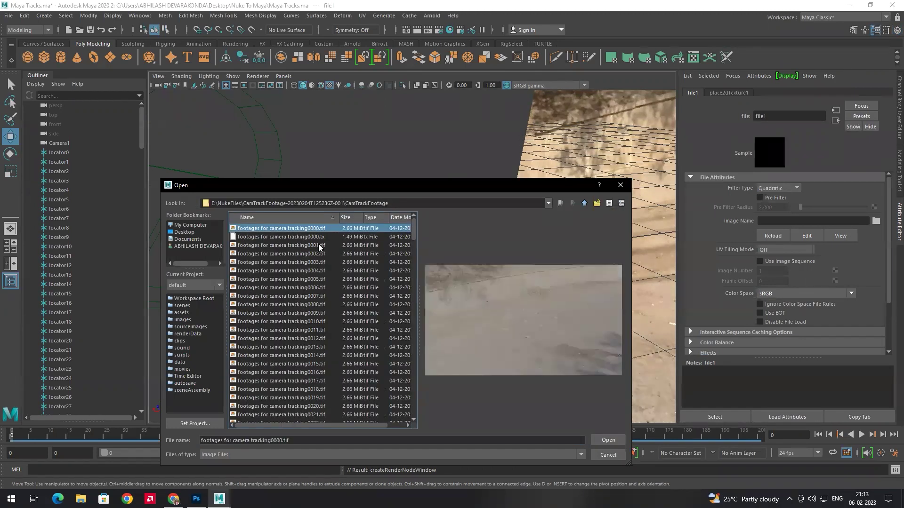
{"action": "left_click", "coordinate": [285, 237]}
{"action": "left_click", "coordinate": [293, 228]}
{"action": "left_click", "coordinate": [608, 441]}
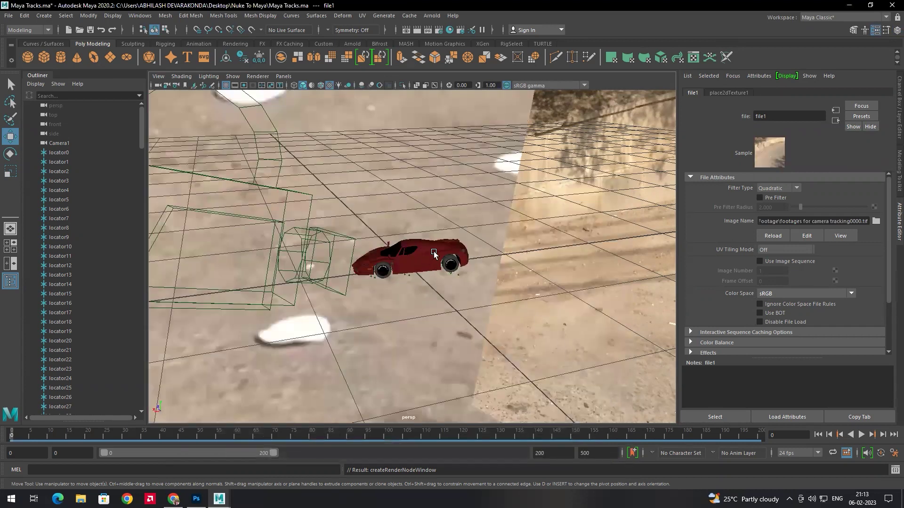
{"action": "scroll", "coordinate": [433, 256], "scroll_direction": "down", "scroll_amount": 1}
{"action": "scroll", "coordinate": [447, 247], "scroll_direction": "down", "scroll_amount": 3}
{"action": "left_click_drag", "start_coordinate": [423, 242], "coordinate": [500, 270], "text": "alt"}
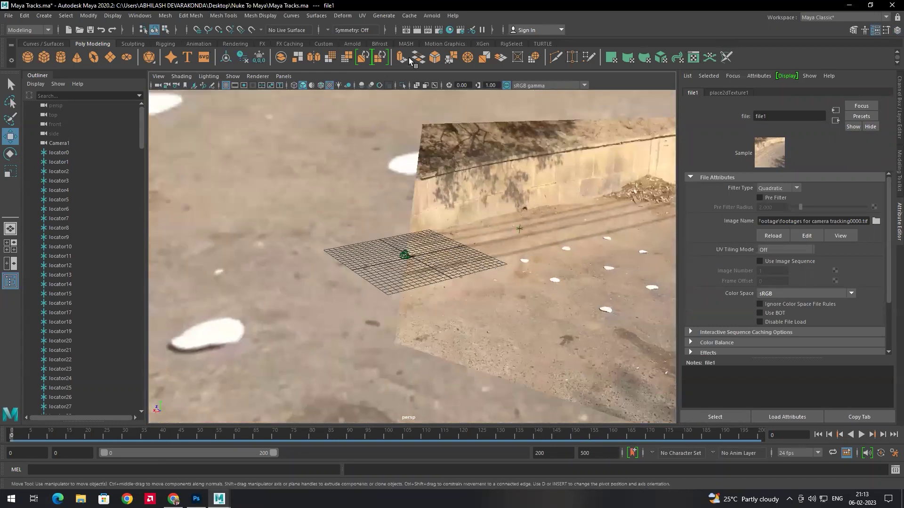
- Look through Camera1 and render a test frame with Arnold, then close the preview
{"action": "left_click", "coordinate": [283, 76]}
{"action": "mouse_move", "coordinate": [330, 86]}
{"action": "left_click", "coordinate": [393, 86]}
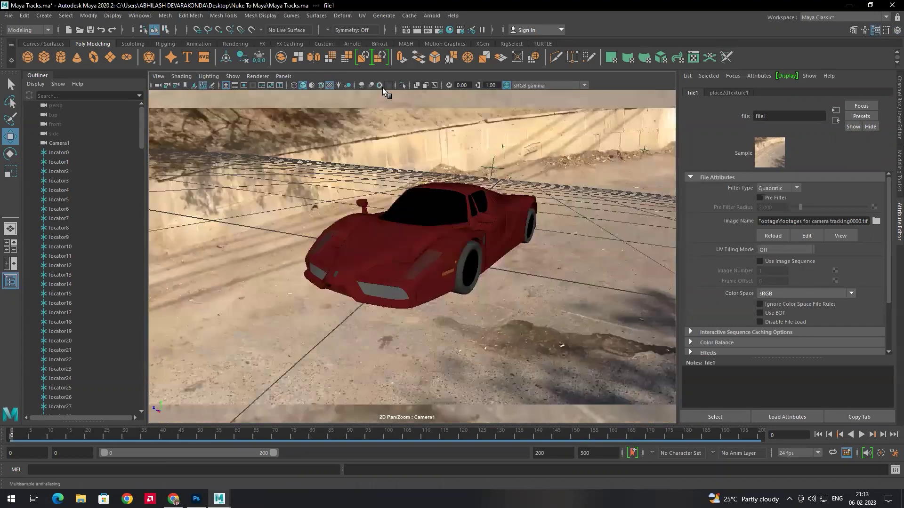
{"action": "left_click", "coordinate": [417, 30]}
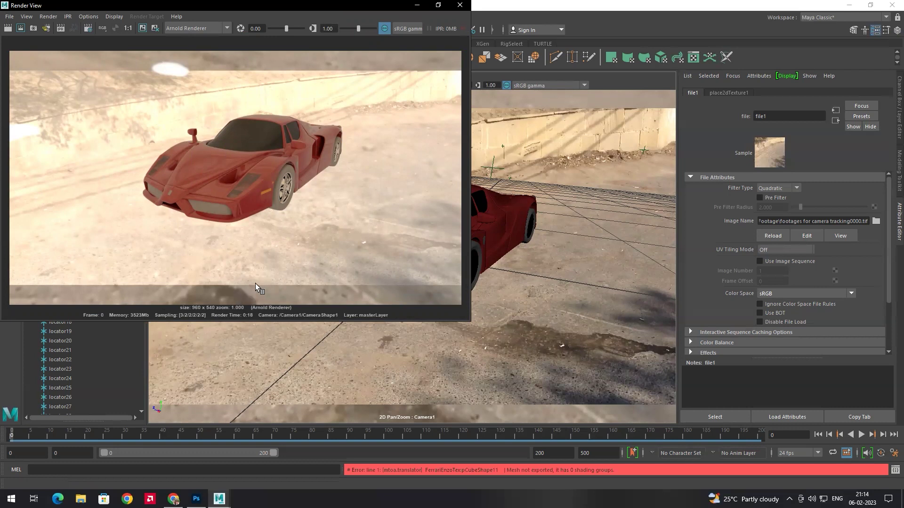
{"action": "left_click", "coordinate": [460, 5]}
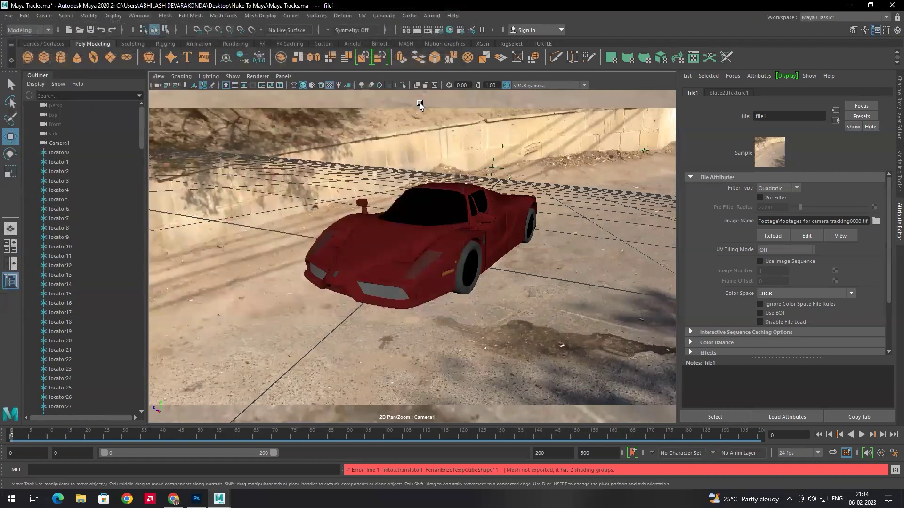
- Switch the viewport back to the persp camera at a new viewing angle
{"action": "left_click", "coordinate": [284, 76]}
{"action": "mouse_move", "coordinate": [319, 84]}
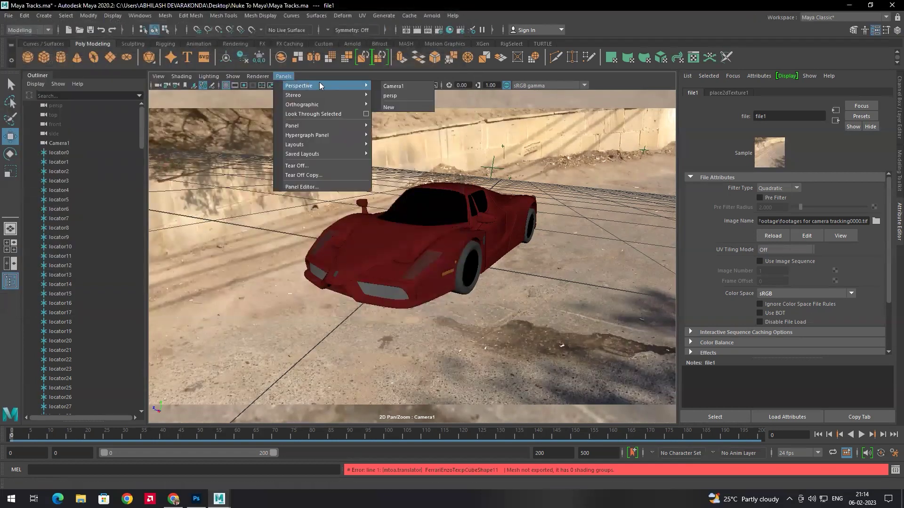
{"action": "left_click", "coordinate": [389, 96]}
{"action": "left_click_drag", "start_coordinate": [381, 202], "coordinate": [368, 150], "text": "alt"}
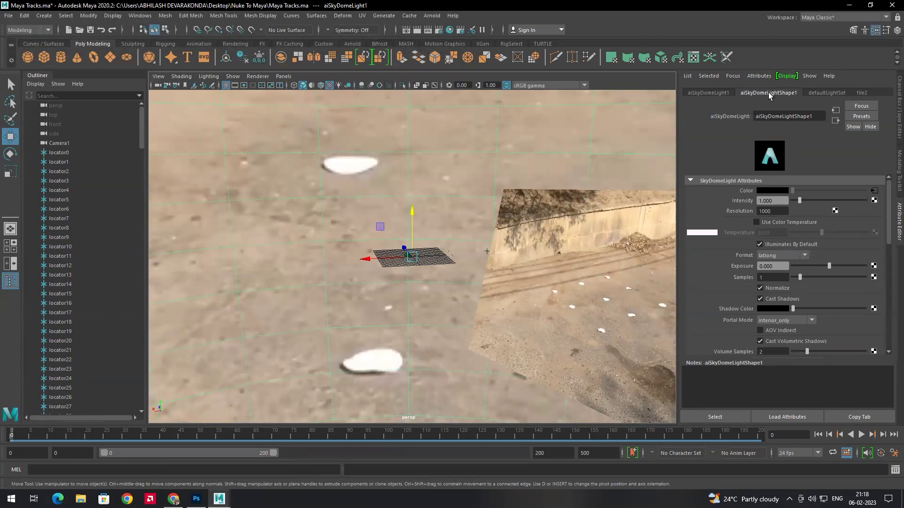
- Lower the skydome light's Camera visibility from 1.000 to 0.000 in the Visibility section
{"action": "scroll", "coordinate": [723, 239], "scroll_direction": "down", "scroll_amount": 2}
{"action": "scroll", "coordinate": [723, 240], "scroll_direction": "down", "scroll_amount": 5}
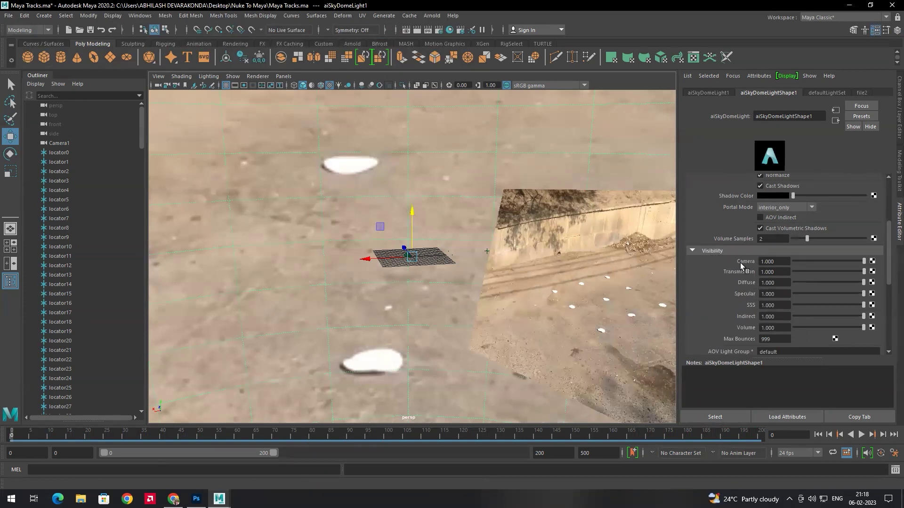
{"action": "left_click_drag", "start_coordinate": [864, 262], "coordinate": [785, 262]}
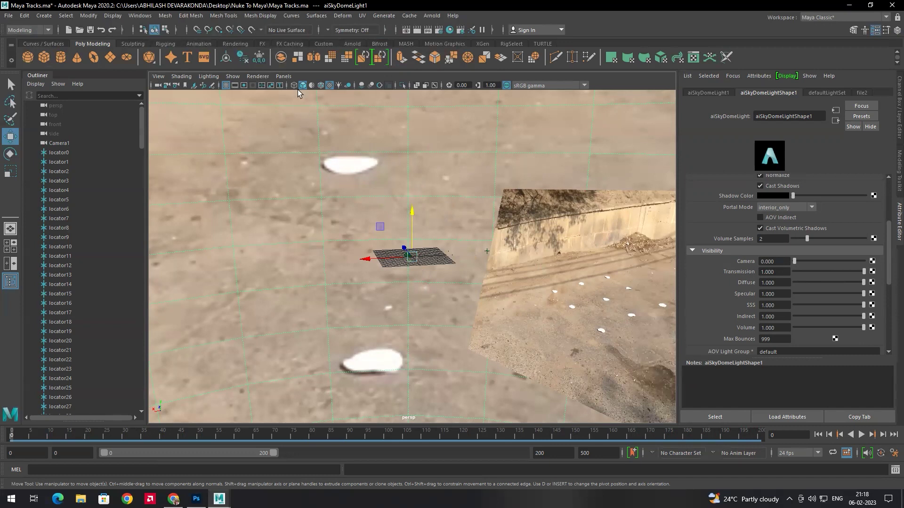
{"action": "left_click", "coordinate": [283, 75]}
- Through Camera1, keep the earlier image in Render View and re-render the frame for comparison
{"action": "mouse_move", "coordinate": [310, 87]}
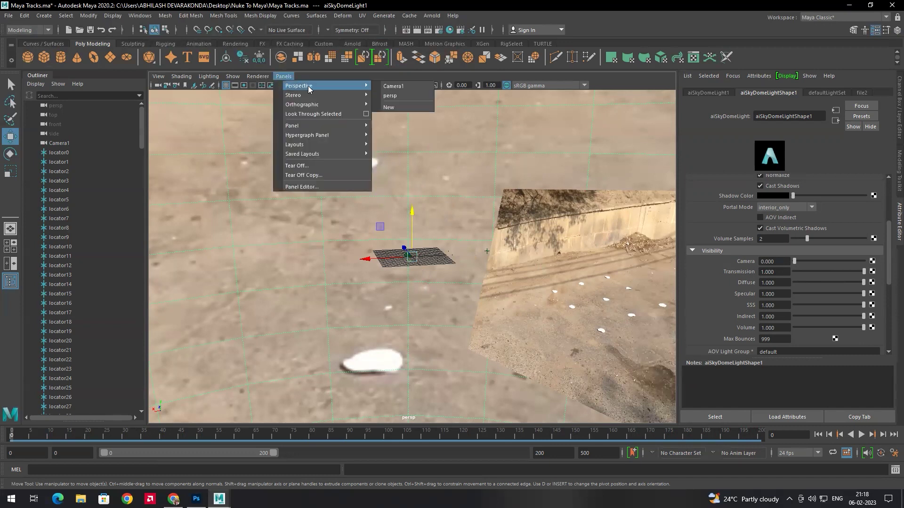
{"action": "left_click", "coordinate": [394, 87]}
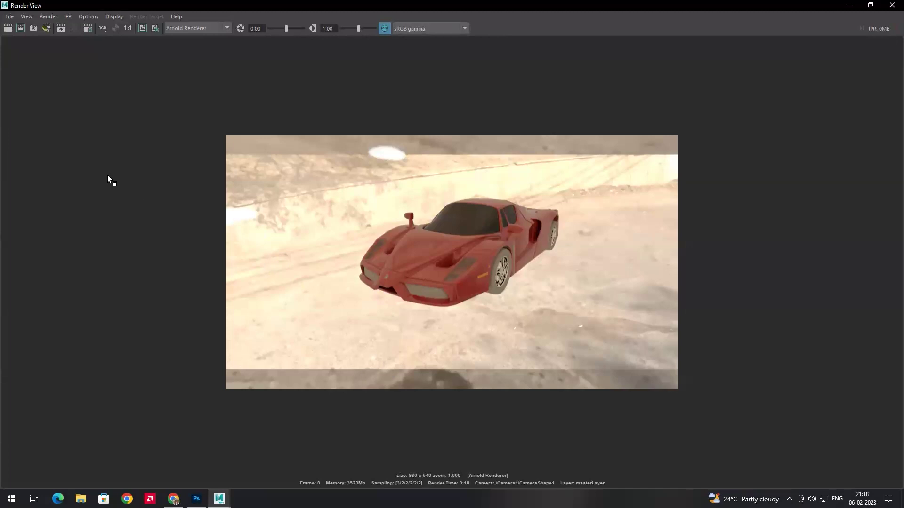
{"action": "left_click", "coordinate": [8, 18]}
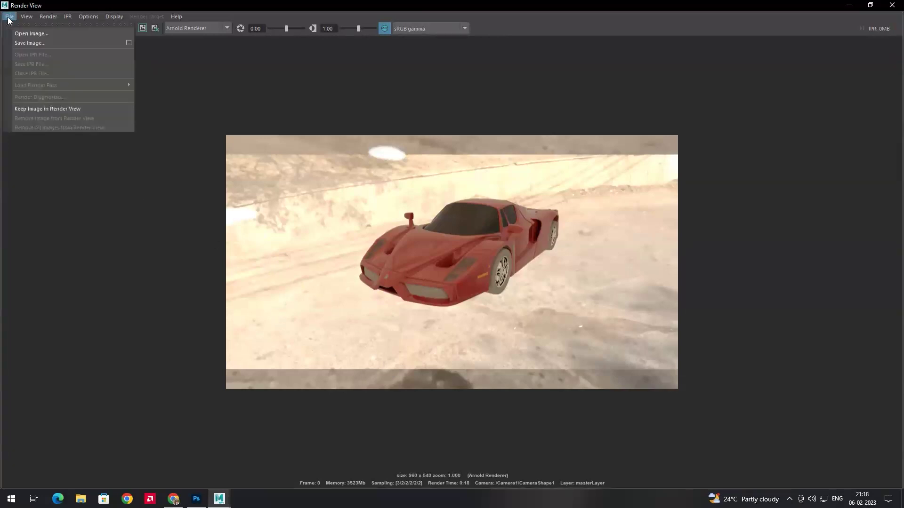
{"action": "left_click", "coordinate": [65, 109]}
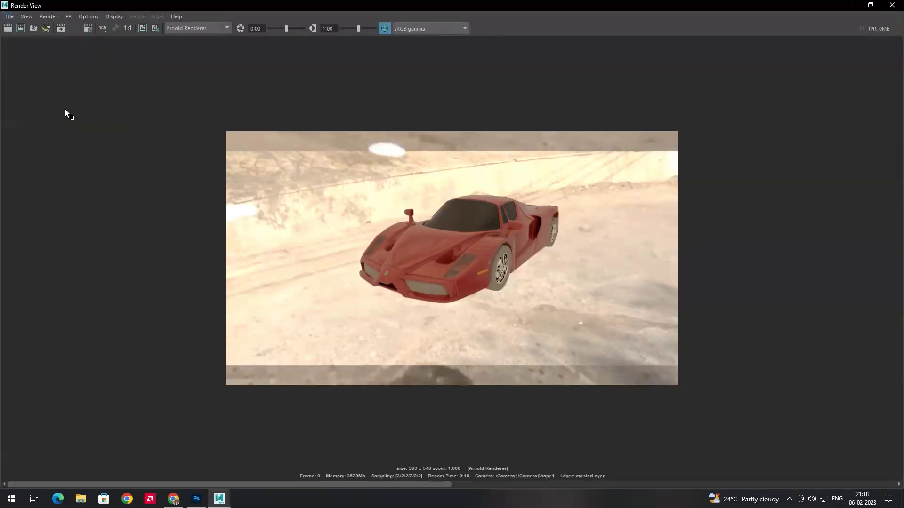
{"action": "left_click", "coordinate": [7, 29]}
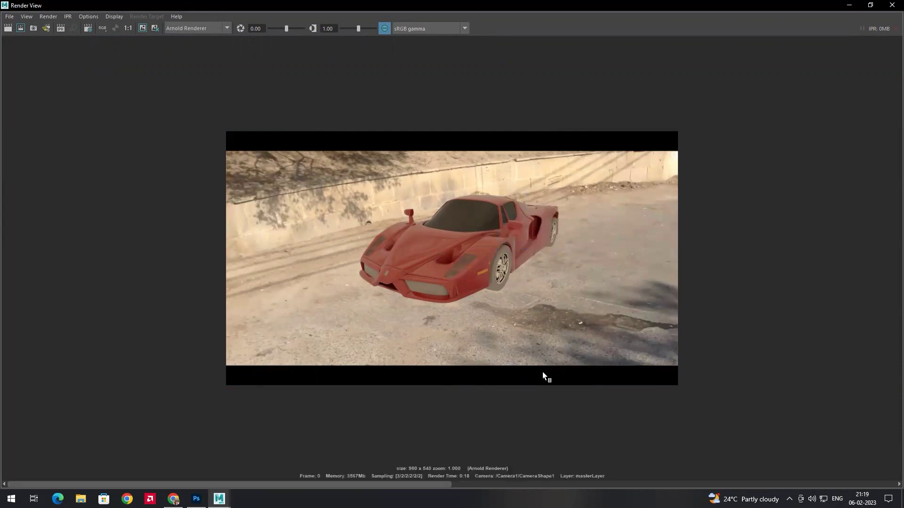
{"action": "scroll", "coordinate": [452, 250], "scroll_direction": "up", "scroll_amount": 5}
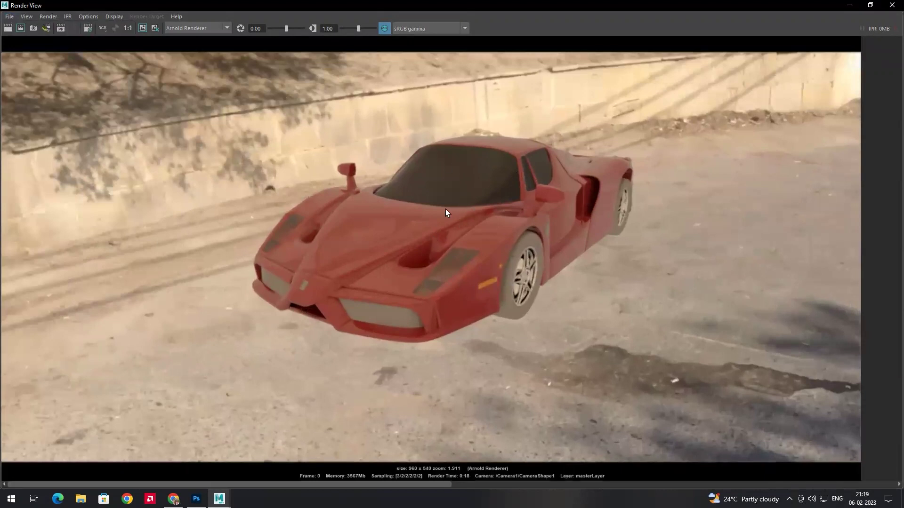
{"action": "scroll", "coordinate": [438, 215], "scroll_direction": "down", "scroll_amount": 3}
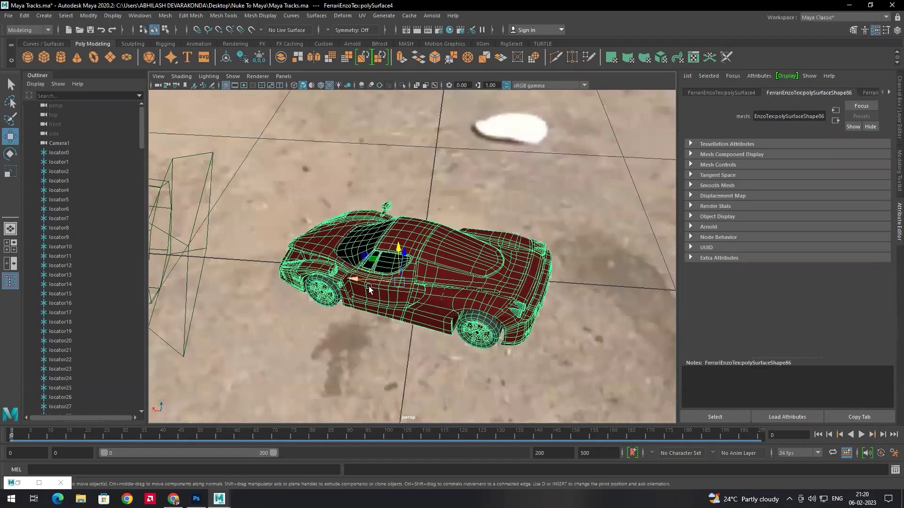
{"action": "left_click_drag", "start_coordinate": [369, 286], "coordinate": [400, 294], "text": "alt"}
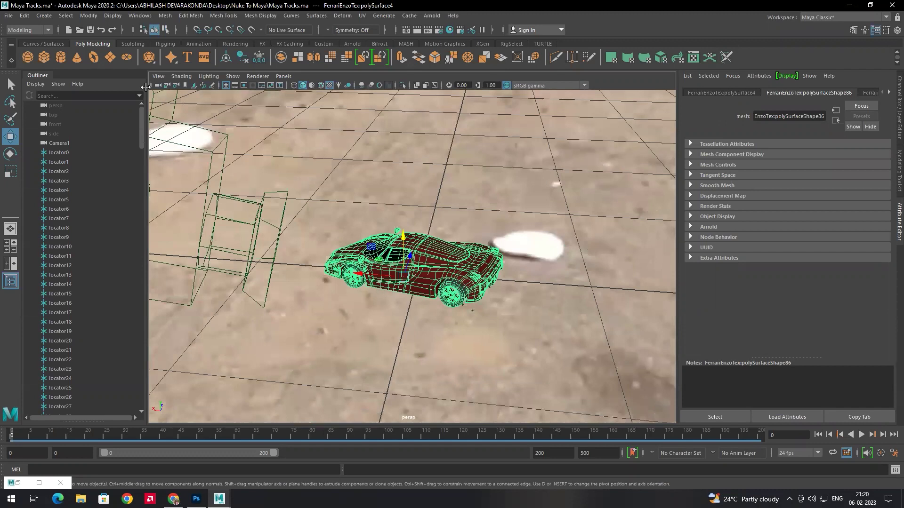
- Create a polygon plane drawn beneath the car
{"action": "left_click", "coordinate": [109, 57]}
{"action": "left_click_drag", "start_coordinate": [390, 296], "coordinate": [473, 295]}
{"action": "scroll", "coordinate": [408, 282], "scroll_direction": "up", "scroll_amount": 3}
{"action": "scroll", "coordinate": [408, 282], "scroll_direction": "down", "scroll_amount": 3}
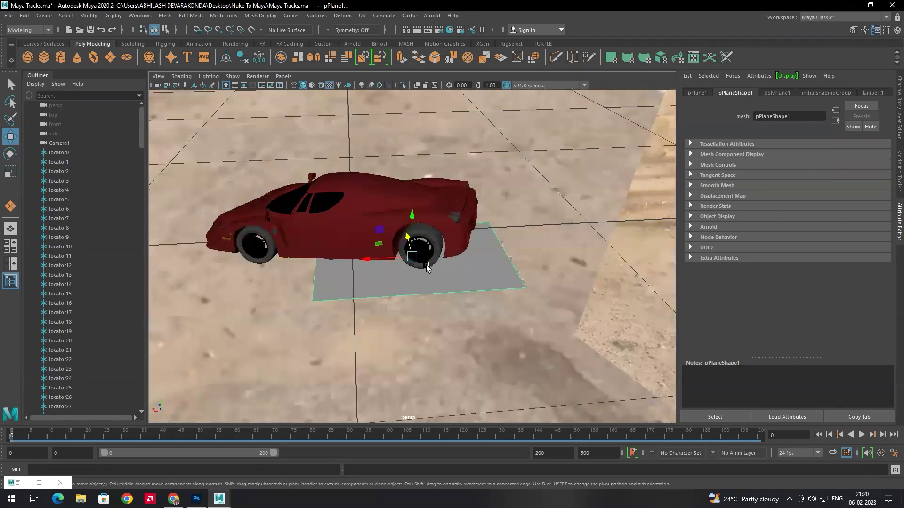
- Move, rotate and scale the plane so it lies flat under the Ferrari
{"action": "key", "text": "e"}
{"action": "left_click_drag", "start_coordinate": [414, 264], "coordinate": [278, 231], "text": "alt"}
{"action": "key", "text": "w"}
{"action": "key", "text": "e"}
{"action": "key", "text": "r"}
{"action": "double_click", "coordinate": [8, 171]}
{"action": "left_click", "coordinate": [330, 83]}
{"action": "left_click_drag", "start_coordinate": [377, 235], "coordinate": [312, 102], "text": "alt"}
{"action": "key", "text": "w"}
{"action": "left_click", "coordinate": [460, 248]}
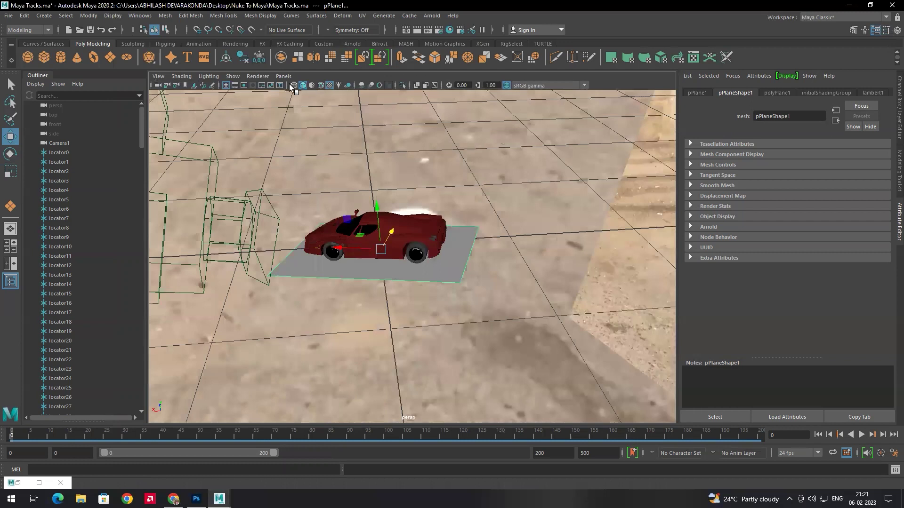
- Set the viewport to look through Camera1 again
{"action": "left_click", "coordinate": [283, 76]}
{"action": "mouse_move", "coordinate": [334, 86]}
{"action": "left_click", "coordinate": [393, 86]}
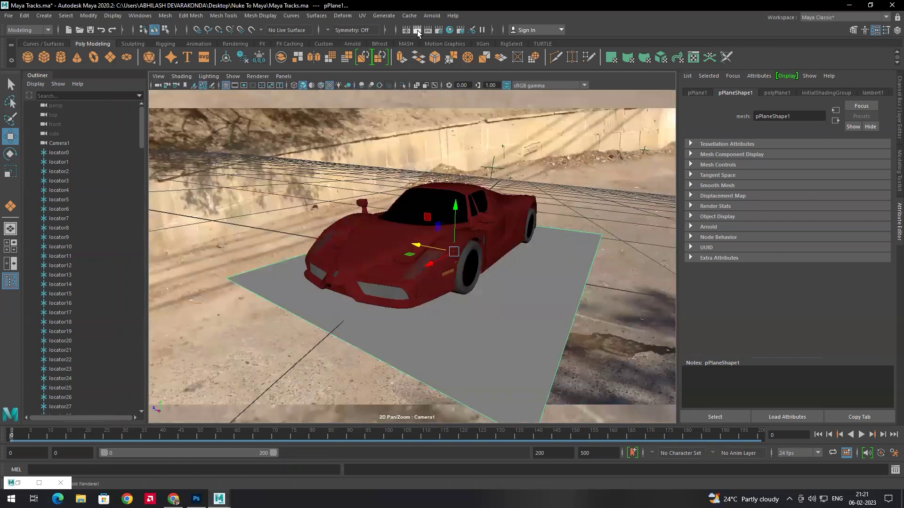
{"action": "left_click", "coordinate": [416, 32]}
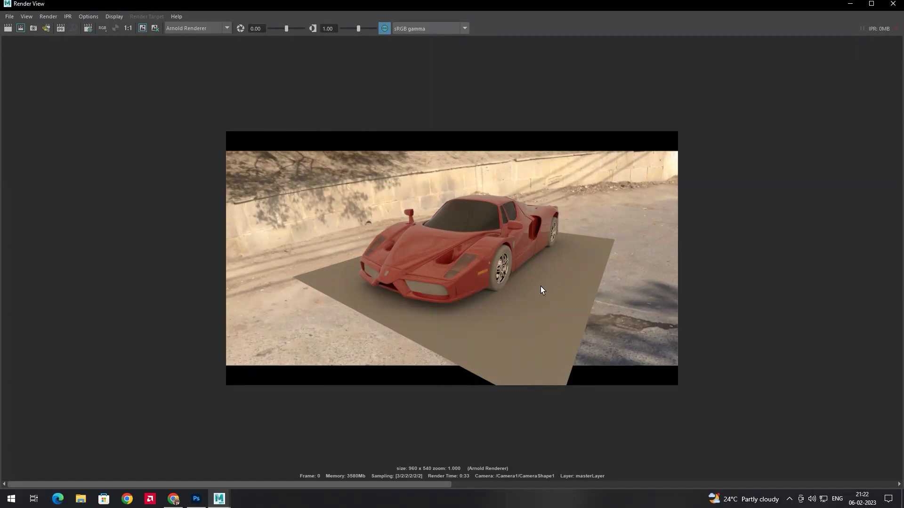
{"action": "left_click", "coordinate": [891, 4]}
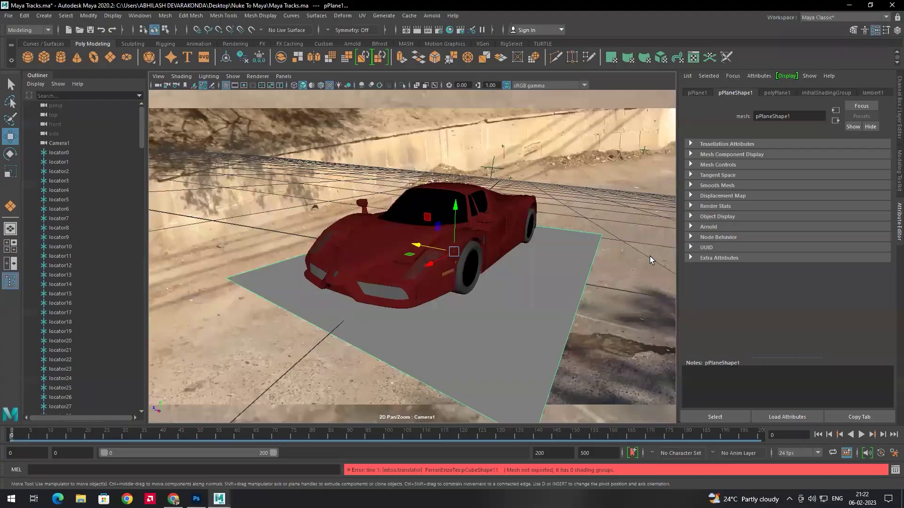
{"action": "left_click", "coordinate": [535, 280]}
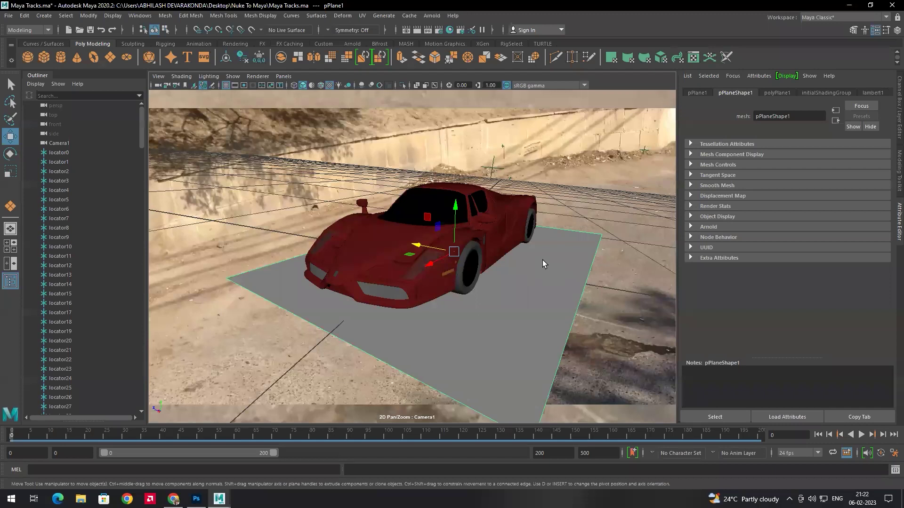
- Assign a new Arnold aiShadowMatte material to the ground plane and render the frame
{"action": "right_click_drag", "start_coordinate": [543, 260], "coordinate": [544, 307]}
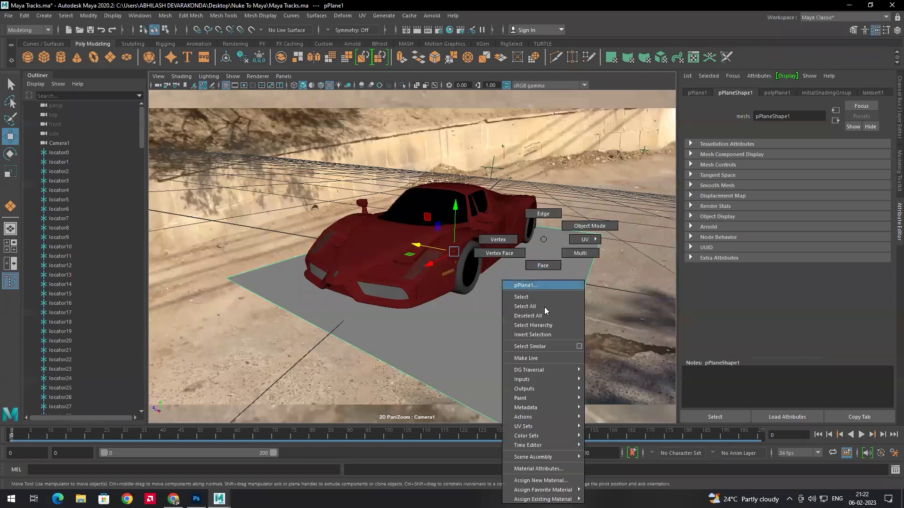
{"action": "left_click", "coordinate": [536, 481]}
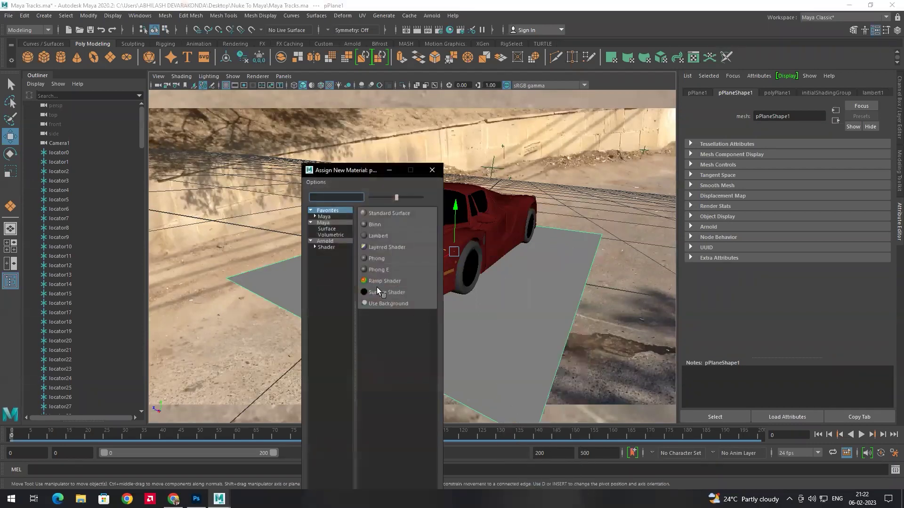
{"action": "left_click", "coordinate": [330, 241]}
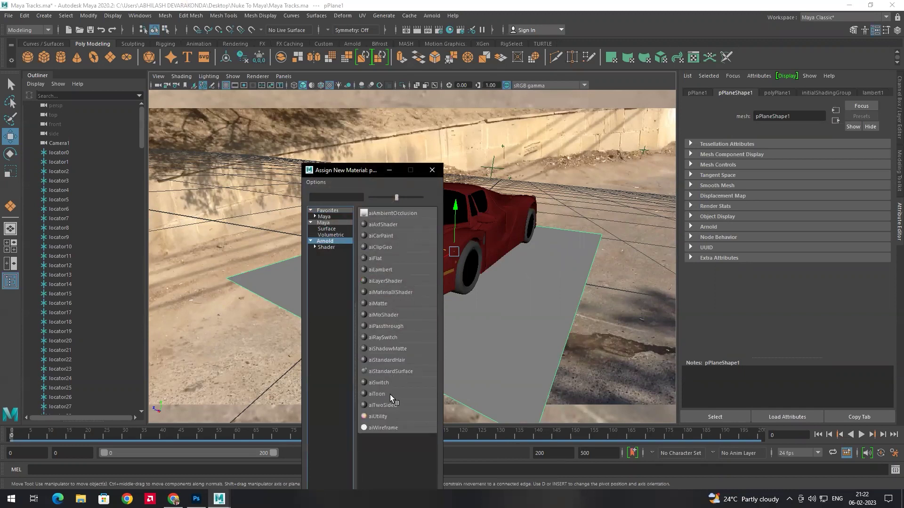
{"action": "left_click", "coordinate": [387, 350]}
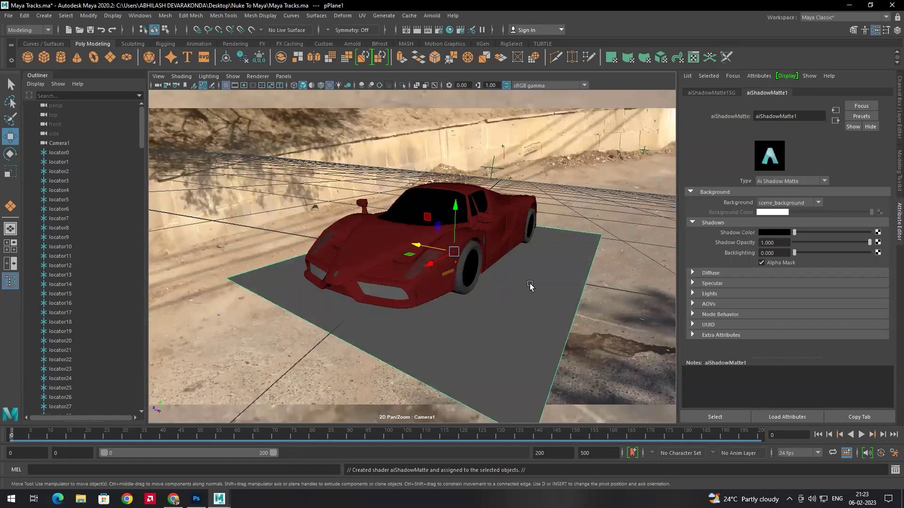
{"action": "left_click", "coordinate": [417, 29]}
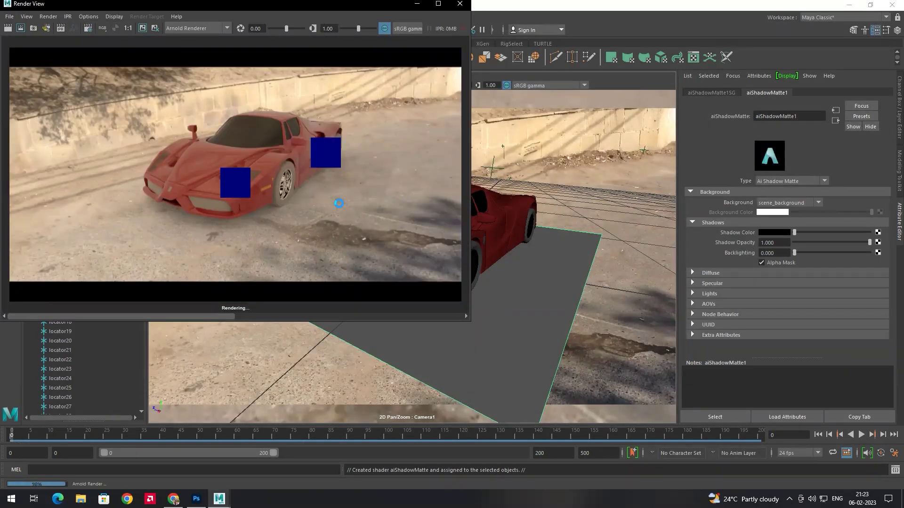
- Inspect the finished 960 x 540 Arnold render of the Ferrari on the road
{"action": "scroll", "coordinate": [291, 183], "scroll_direction": "up", "scroll_amount": 3}
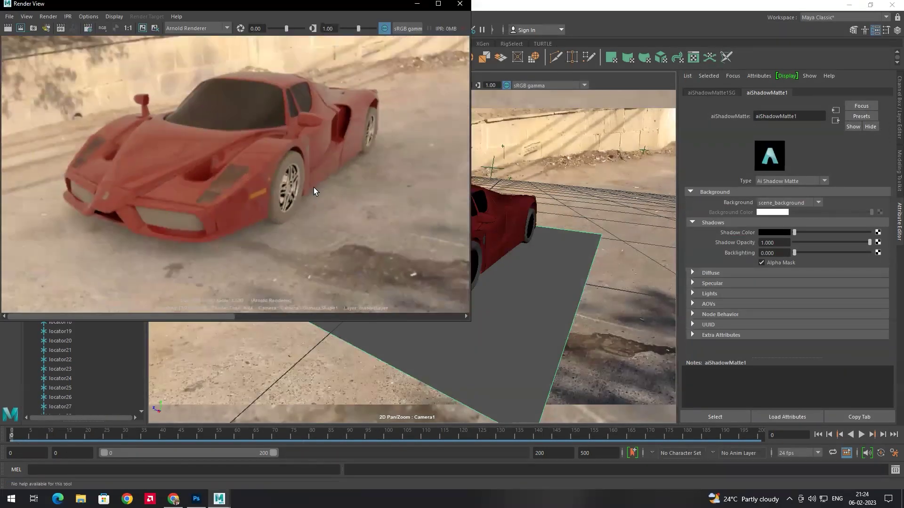
{"action": "scroll", "coordinate": [336, 175], "scroll_direction": "down", "scroll_amount": 3}
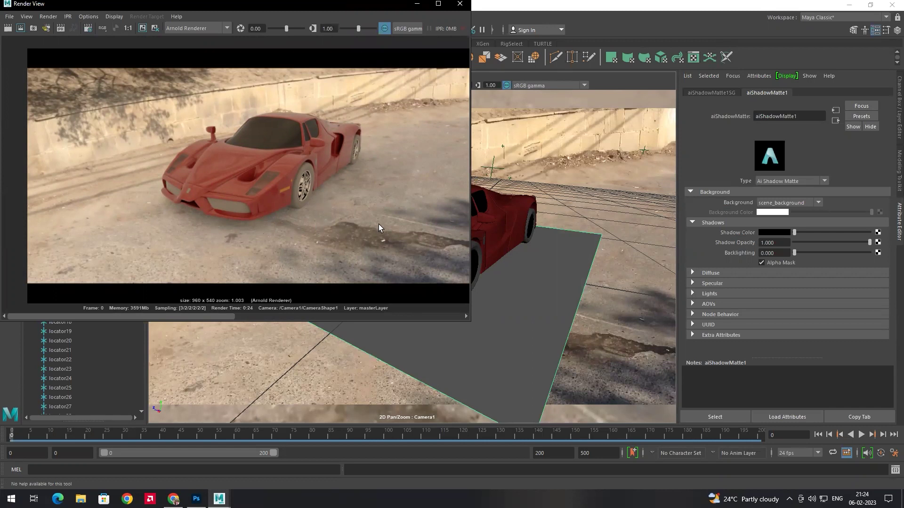
{"action": "scroll", "coordinate": [404, 229], "scroll_direction": "up", "scroll_amount": 1}
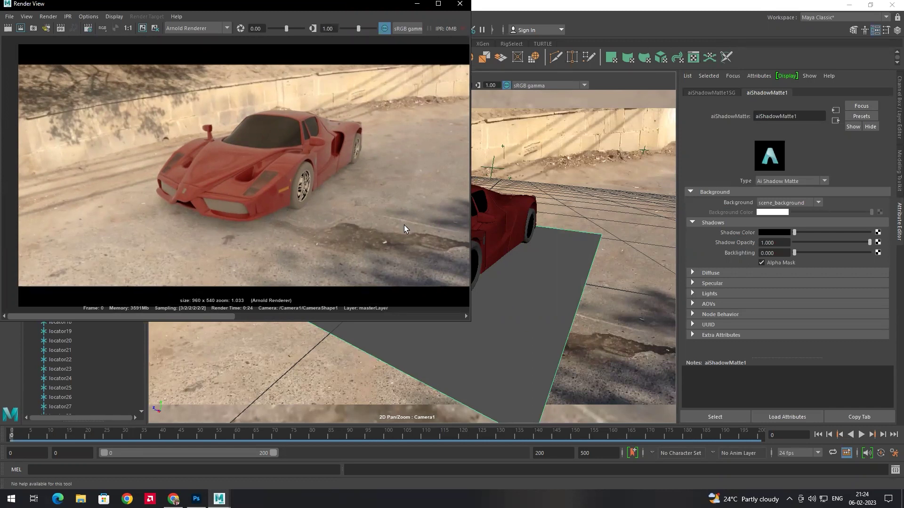